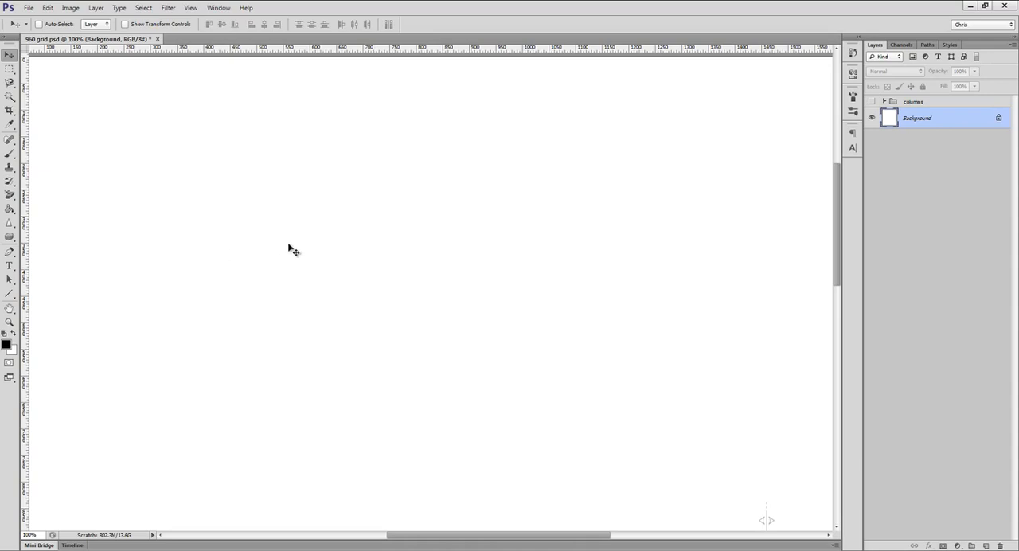
Step: Draw a rounded rectangle about 366 × 47 px with a 5 px corner radius on the blank canvas
key("u")
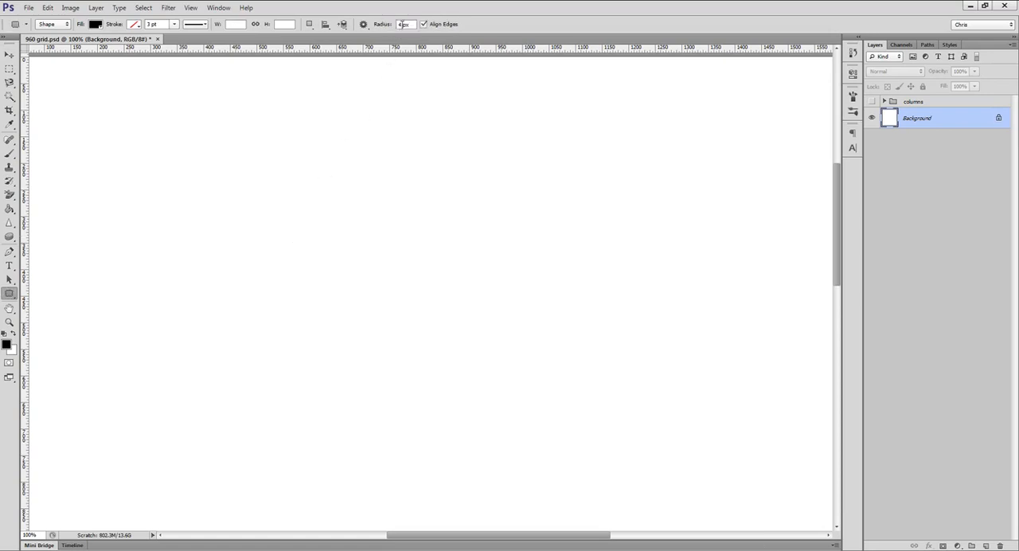
type("5")
left_click_drag(243, 176, 436, 201)
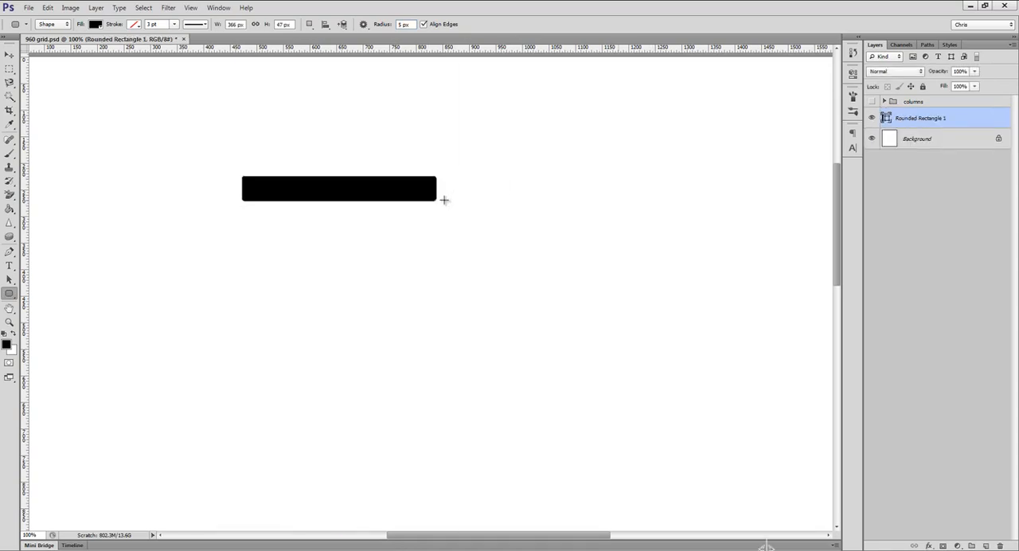
Step: Fill the rounded rectangle with white (#ffffff) and hide its path outline
double_click(886, 118)
left_click(482, 175)
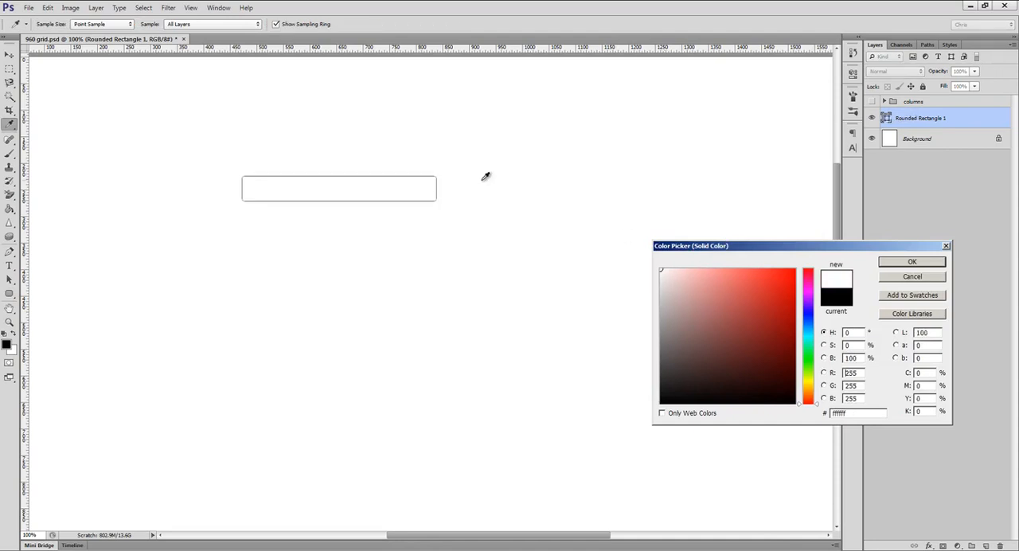
key("Return")
key("ctrl+shift+h")
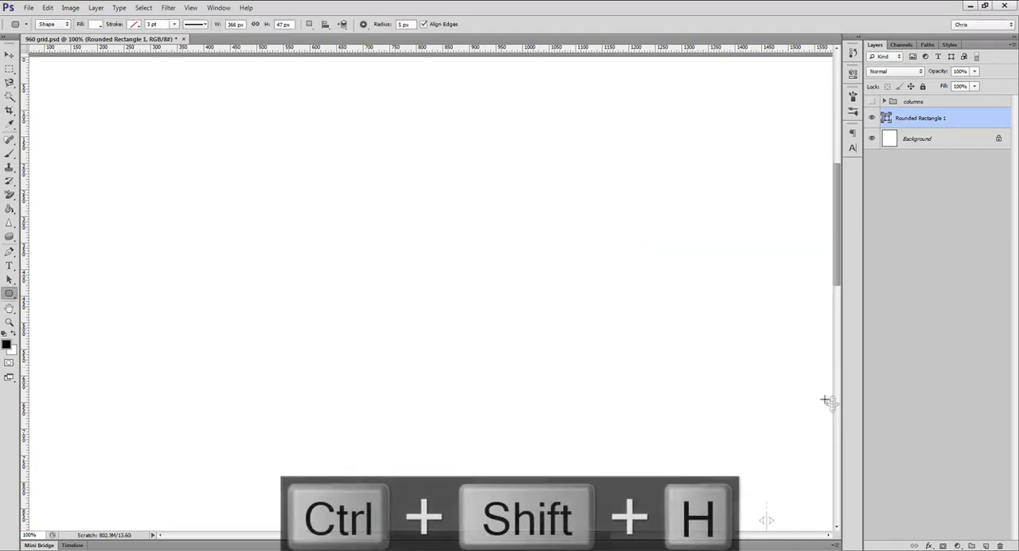
Step: Add a 1 px outside Stroke layer style in light grey #d9d9d9 to the rounded rectangle
left_click(928, 545)
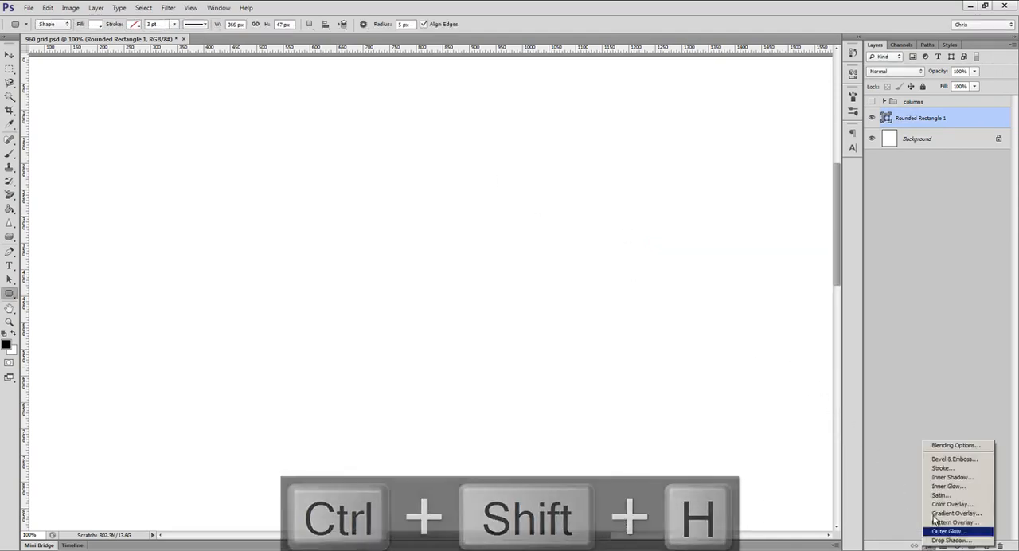
left_click(946, 469)
type("1")
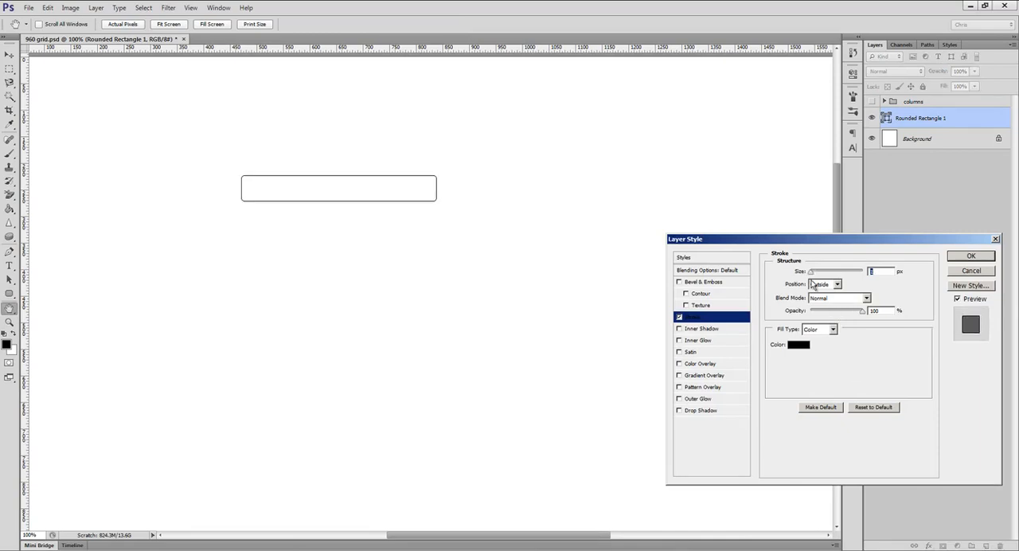
left_click(797, 345)
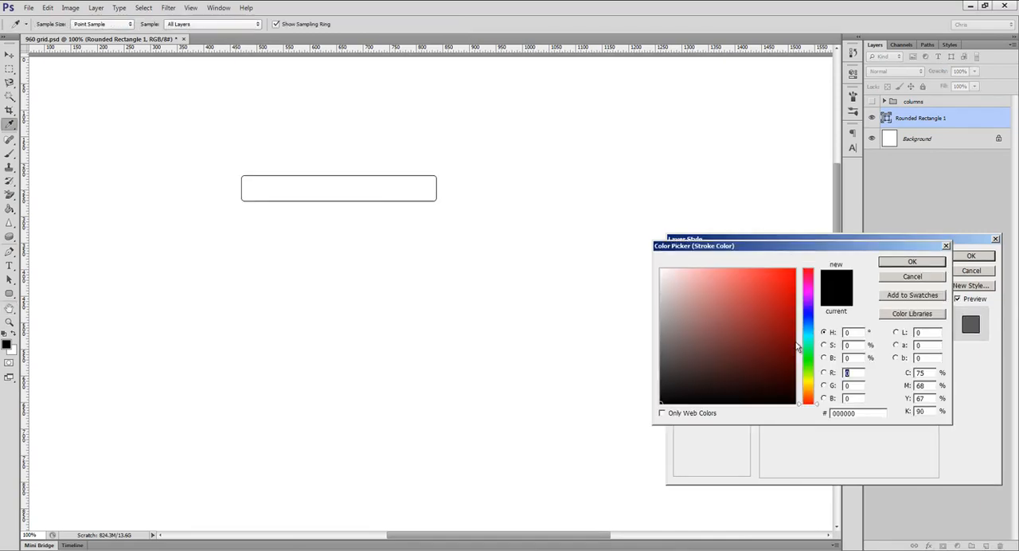
left_click(848, 413)
type("d9d9d9")
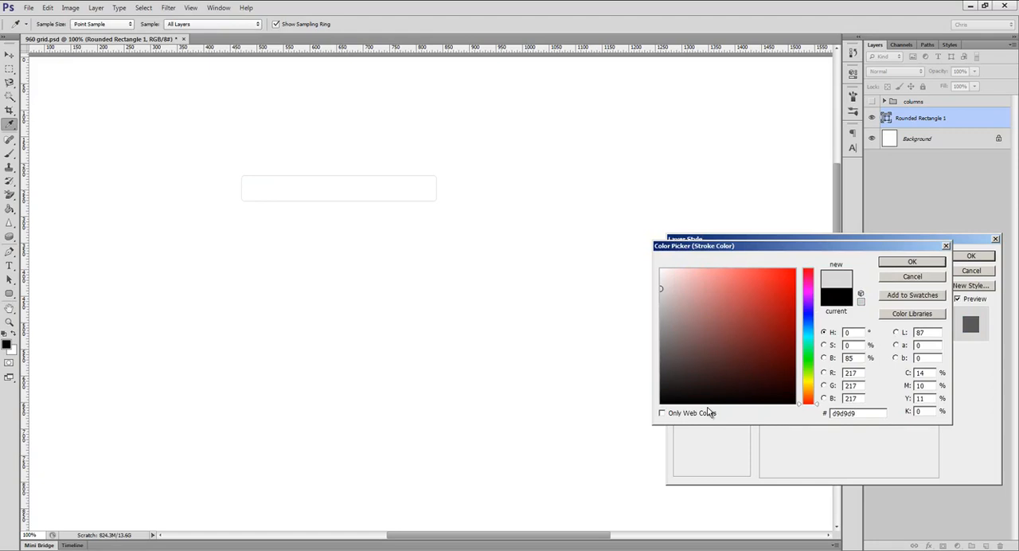
key("Return")
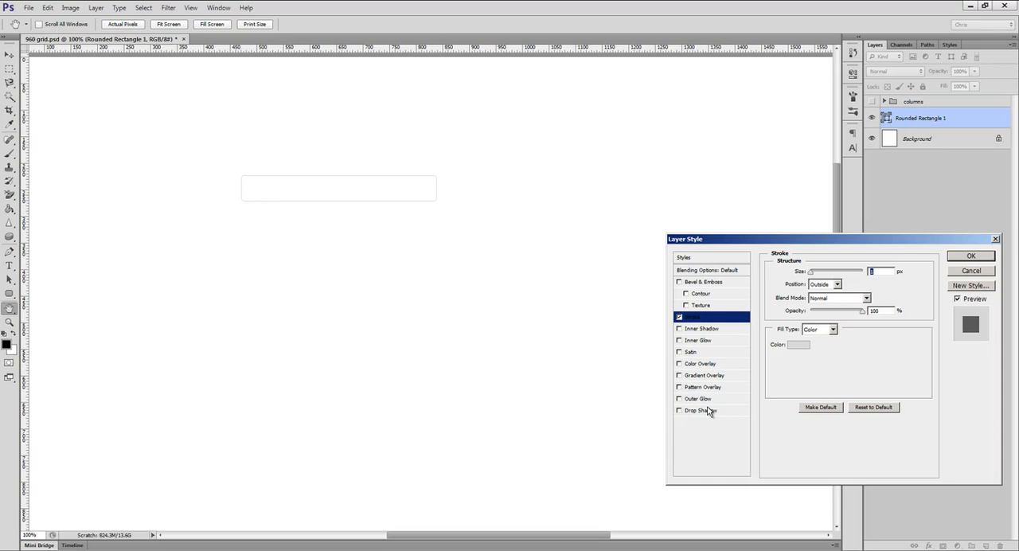
key("Return")
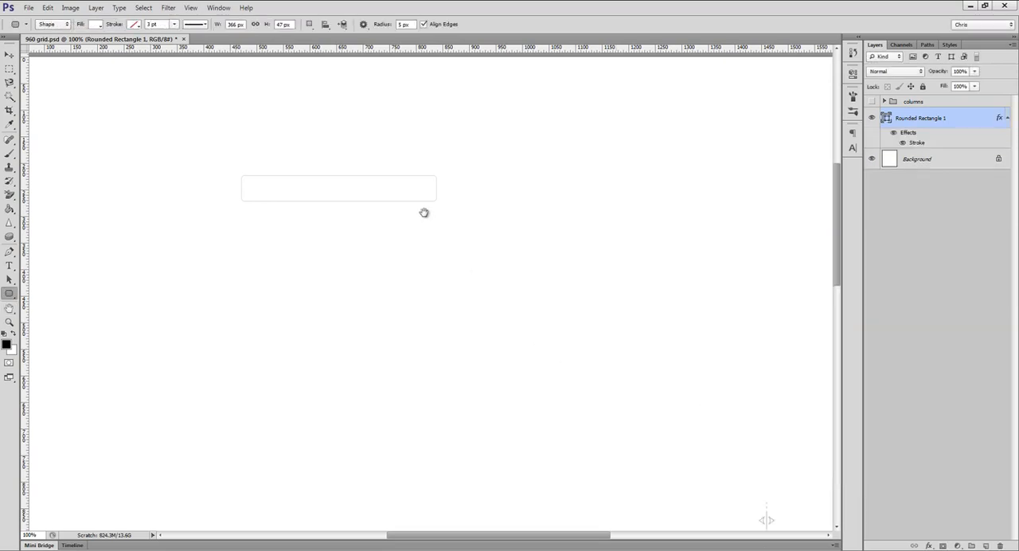
Step: Add a linear Gradient Overlay to the rounded rectangle, running from #f1f1f1 to white at 90°
mouse_move(421, 205)
left_mouse_down()
mouse_move(442, 221)
mouse_move(431, 231)
left_mouse_up()
key("v")
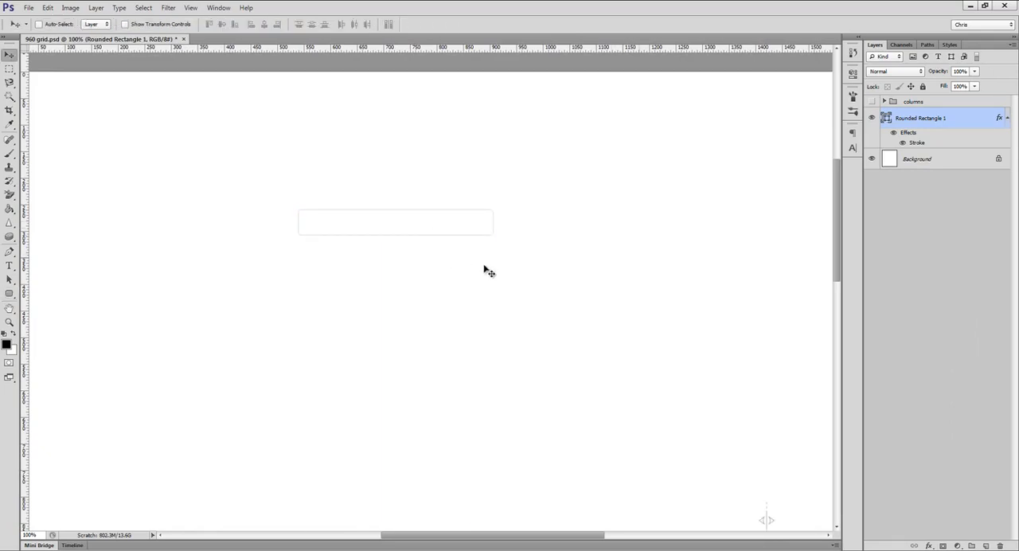
left_click(930, 546)
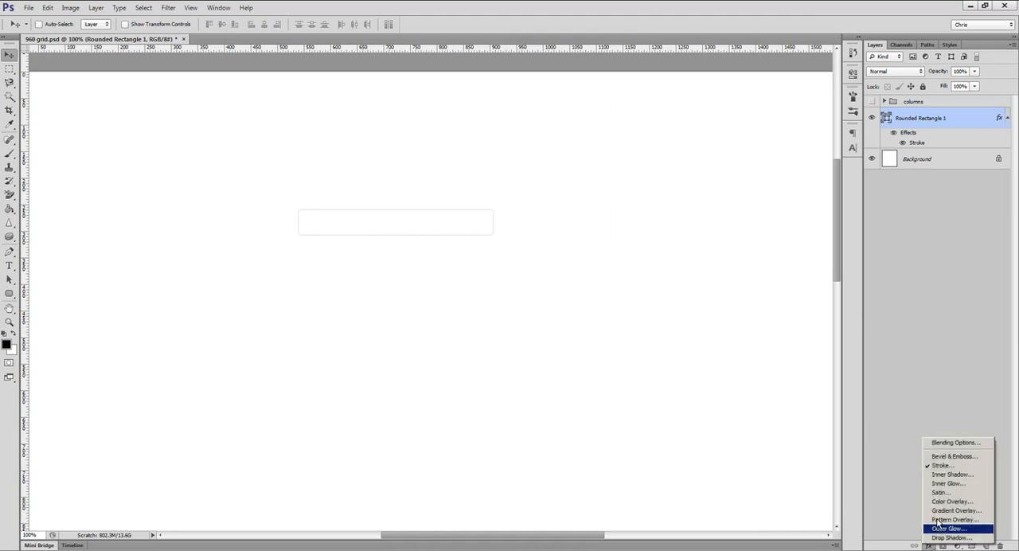
left_click(948, 512)
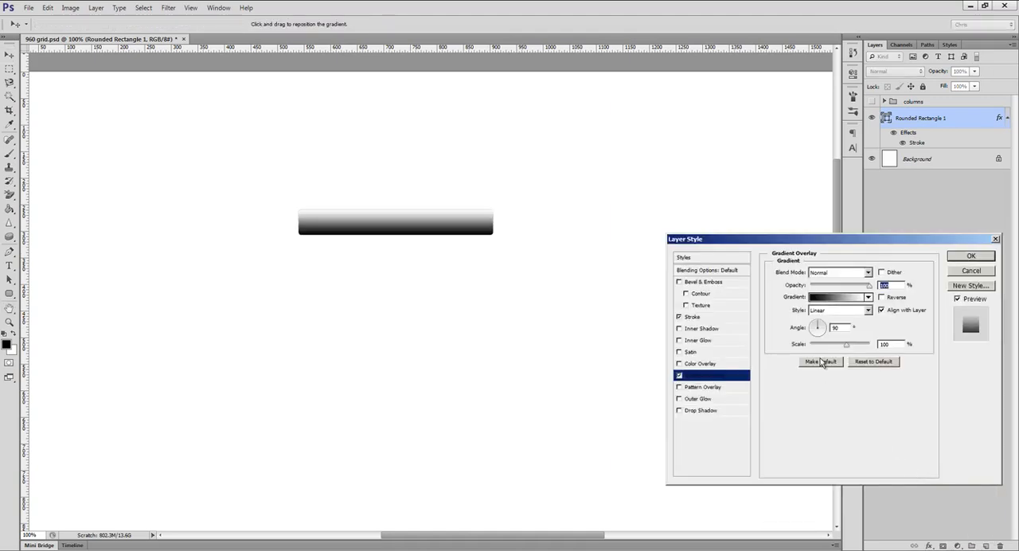
left_click(822, 298)
double_click(614, 467)
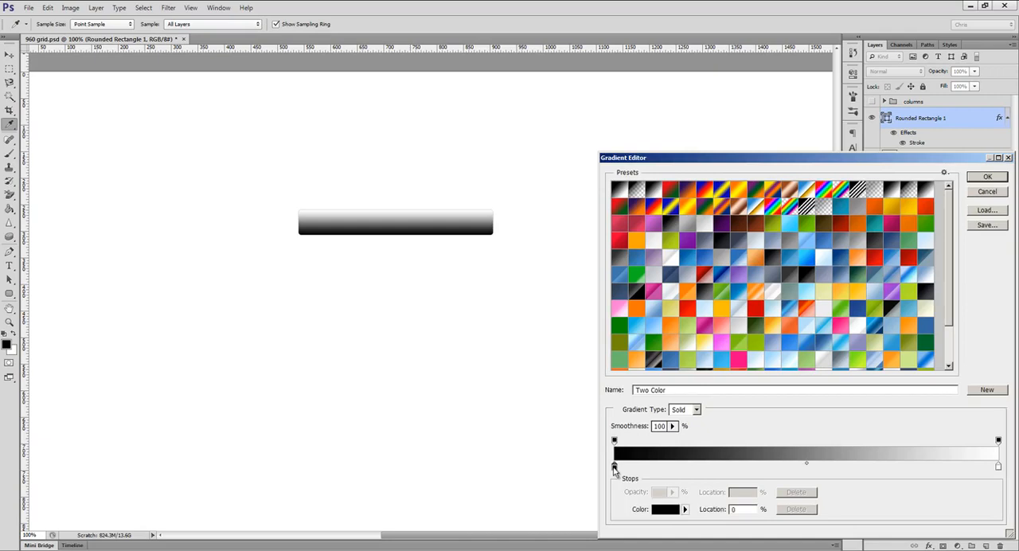
left_click(661, 276)
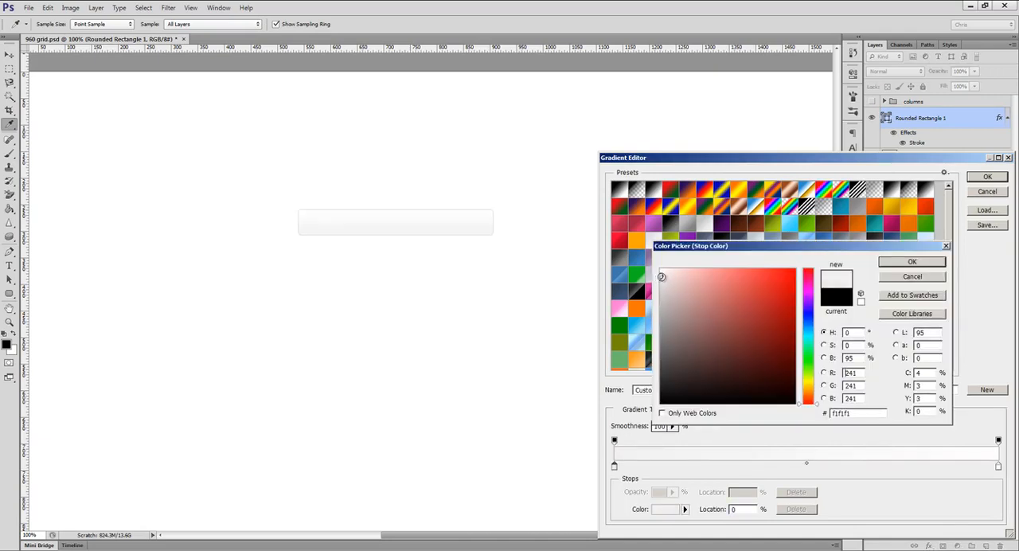
left_click(912, 262)
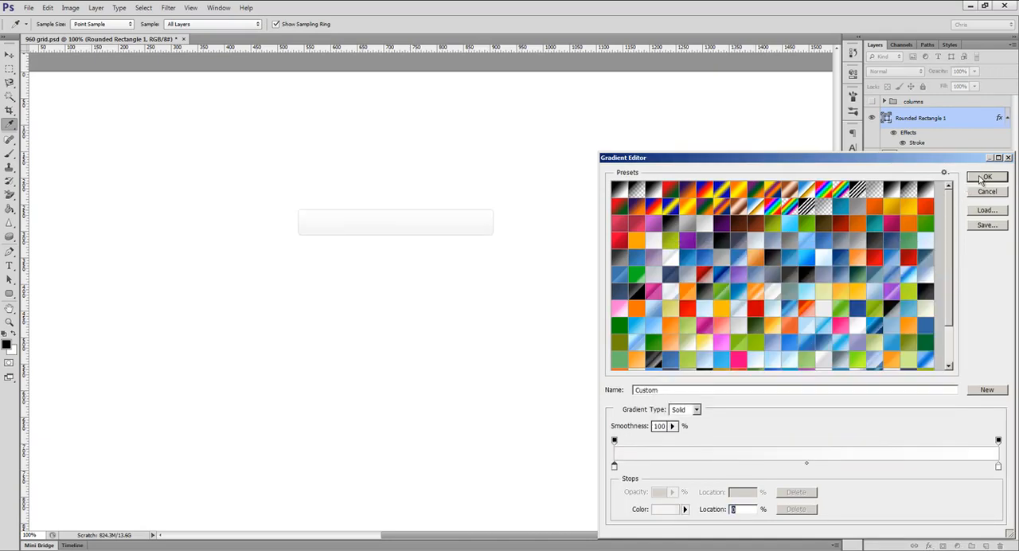
left_click(985, 177)
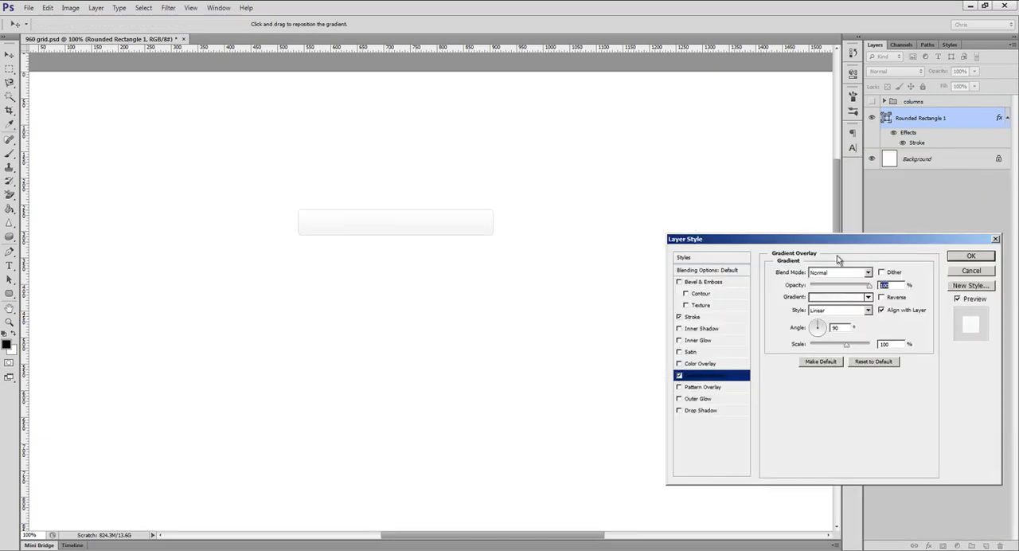
Step: Add an Inner Shadow with 2 px distance, 4 px size and lowered opacity, and collapse the layer's effects list
left_click(706, 329)
type("2")
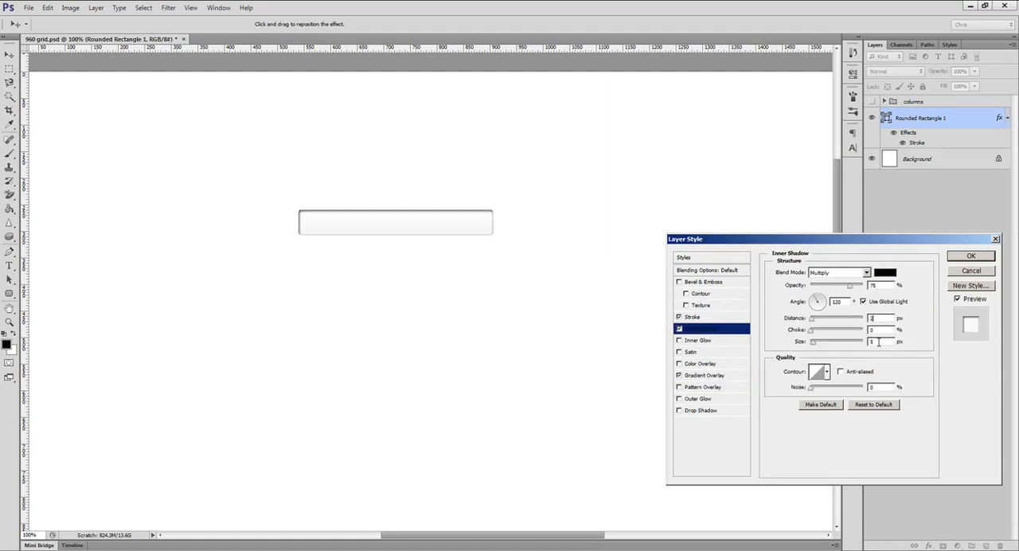
left_click_drag(847, 289, 822, 288)
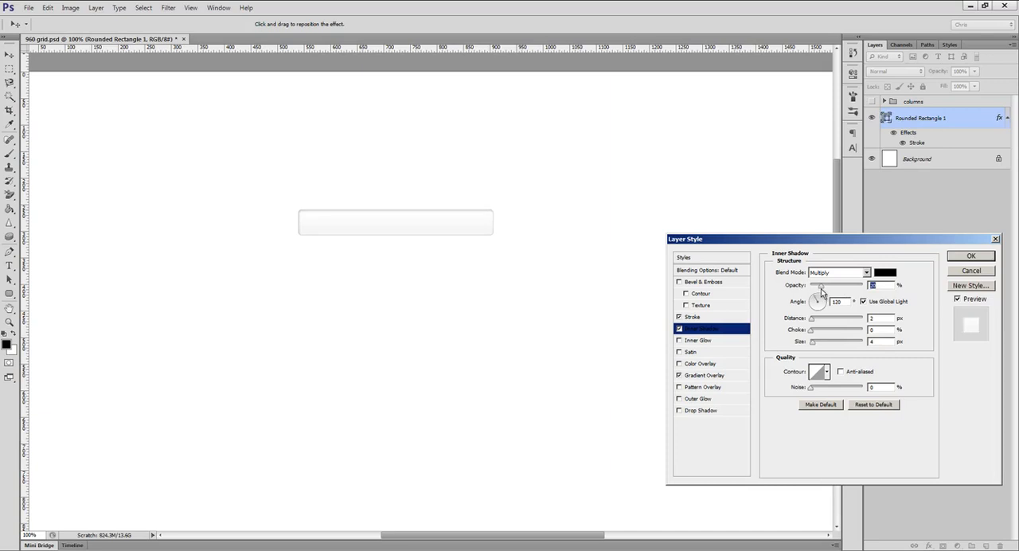
left_click(969, 257)
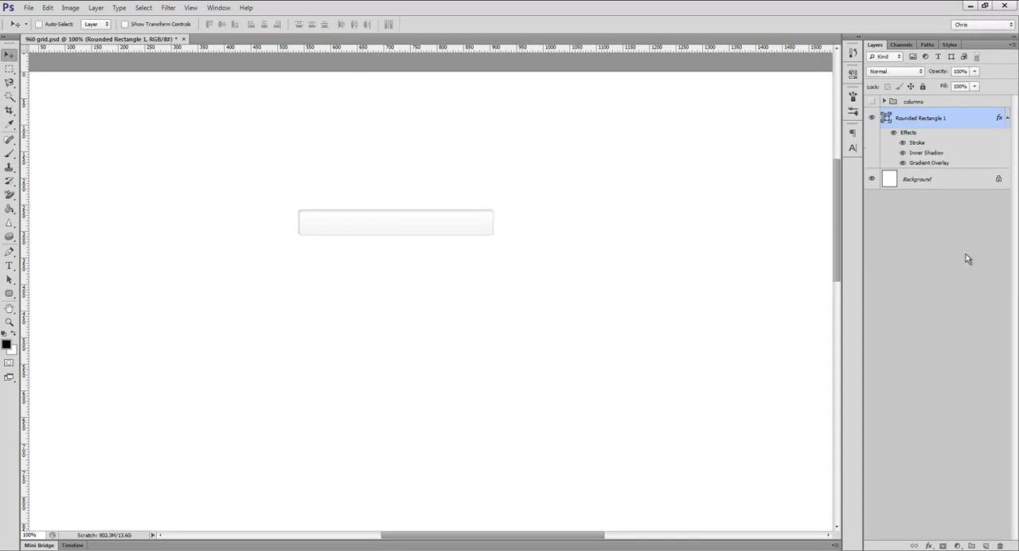
left_click(1006, 118)
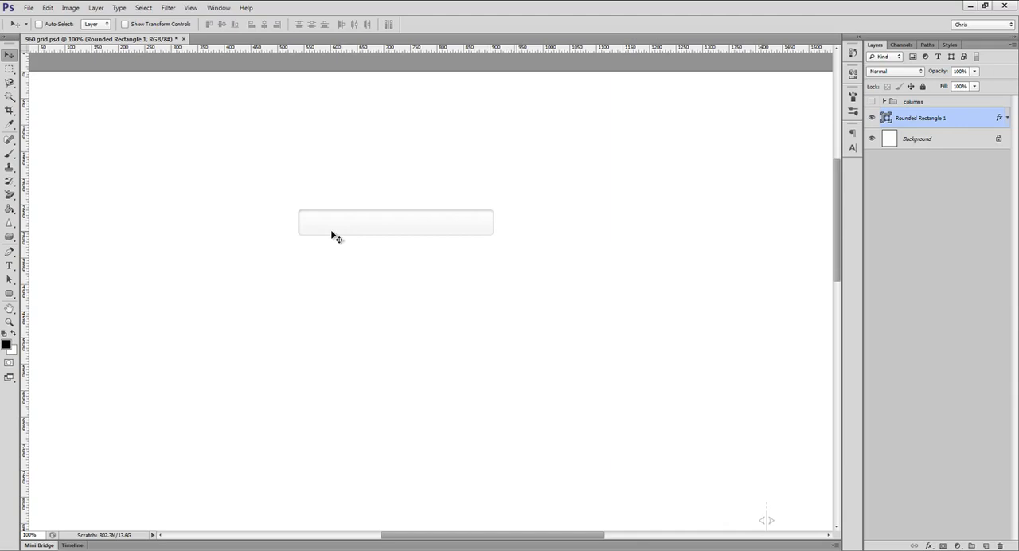
Step: Add a sample full name as text near the left end of the rounded box and set its size to 14 px
key("t")
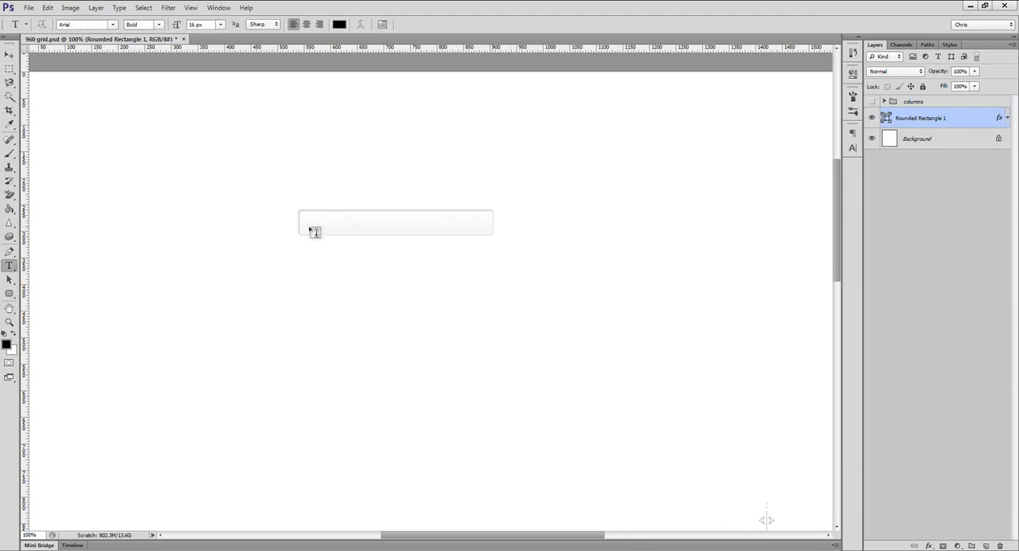
left_click(310, 225)
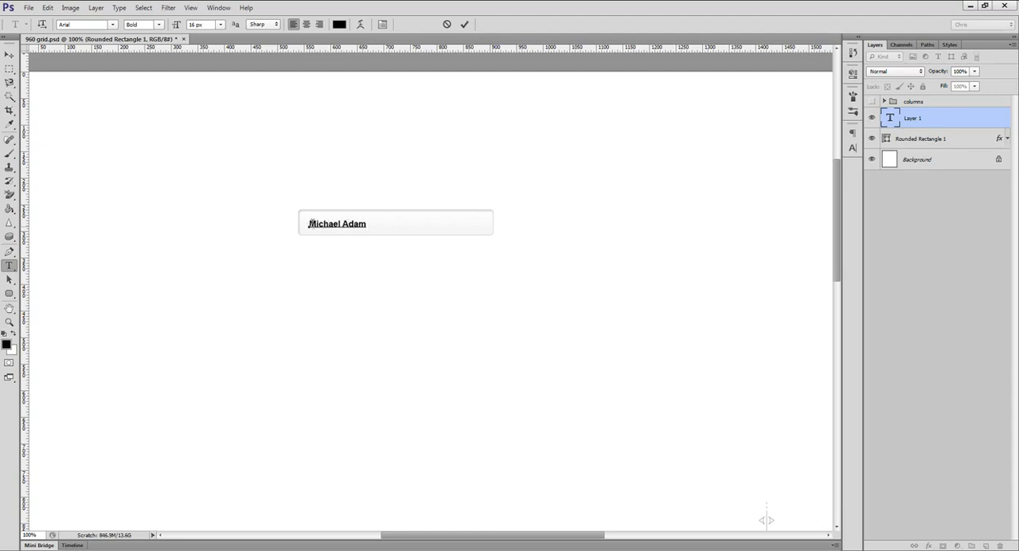
key("ctrl+a")
left_click(852, 148)
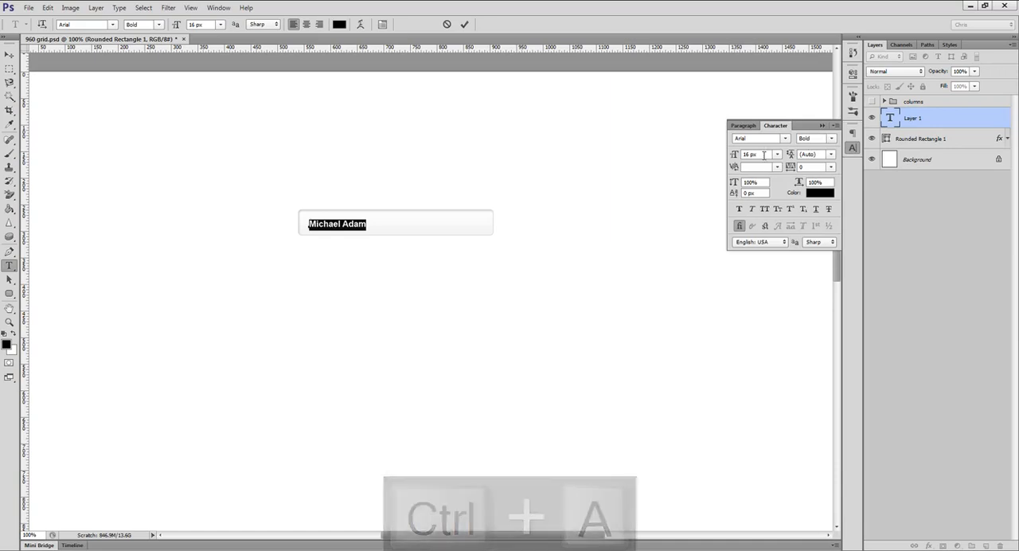
left_click(764, 155)
type("14")
key("Return")
Step: Colour the whole name text #555555 and set its anti-aliasing to Crisp
left_click(820, 193)
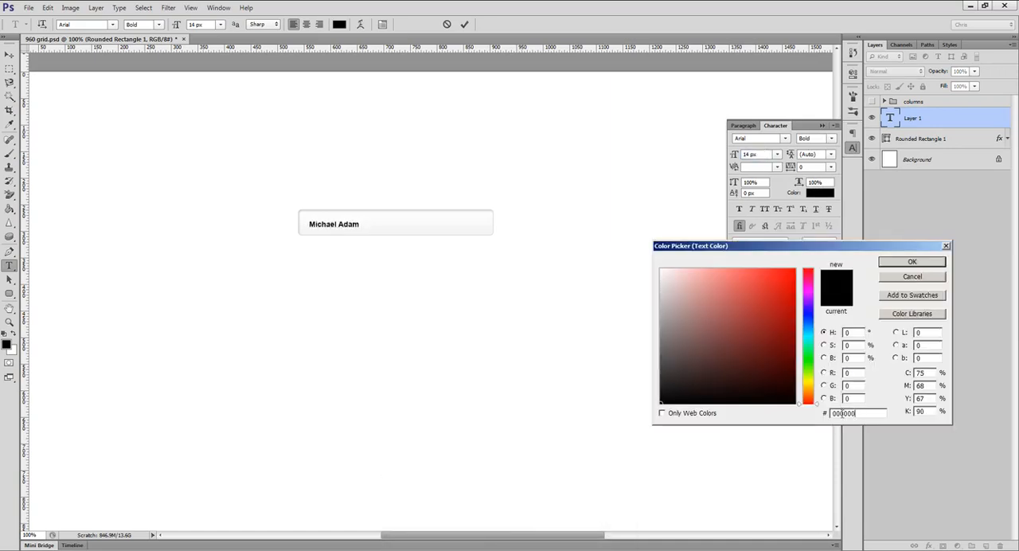
type("333333")
left_click(912, 262)
left_click(819, 242)
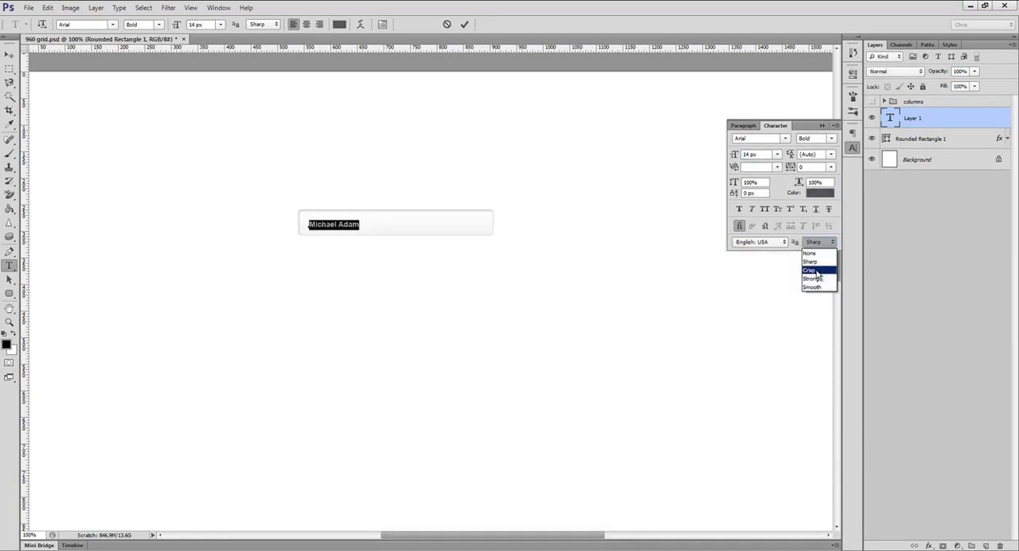
left_click(818, 271)
Step: Recolour the first five letters of the name black and commit the text layer
left_click(329, 225)
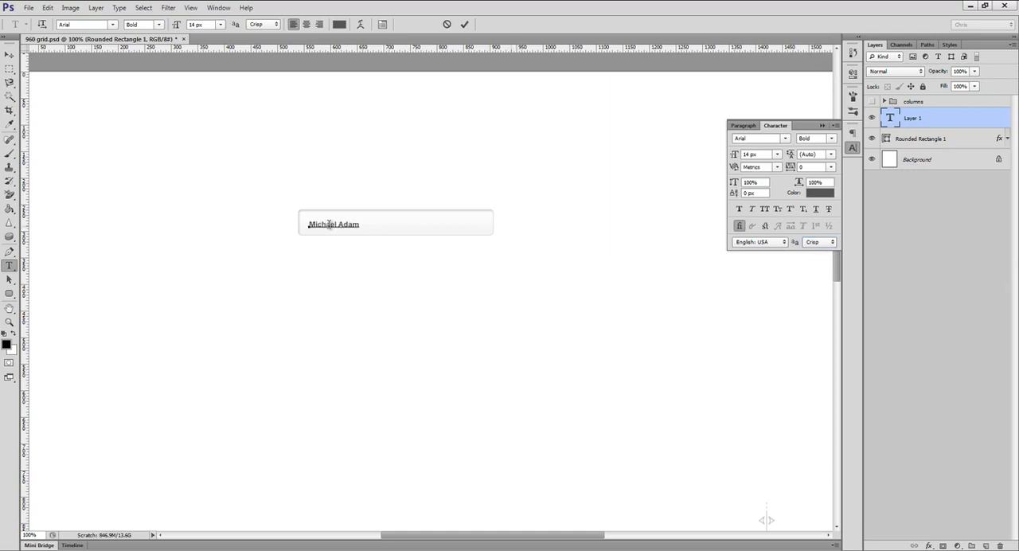
double_click(328, 225)
left_click(821, 193)
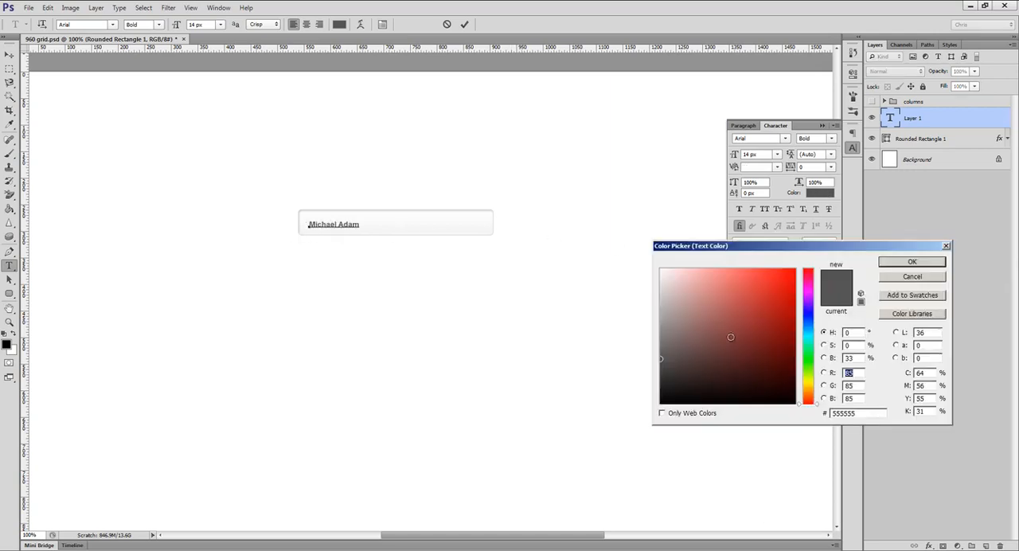
left_click_drag(720, 348, 591, 459)
key("Return")
key("ctrl+Return")
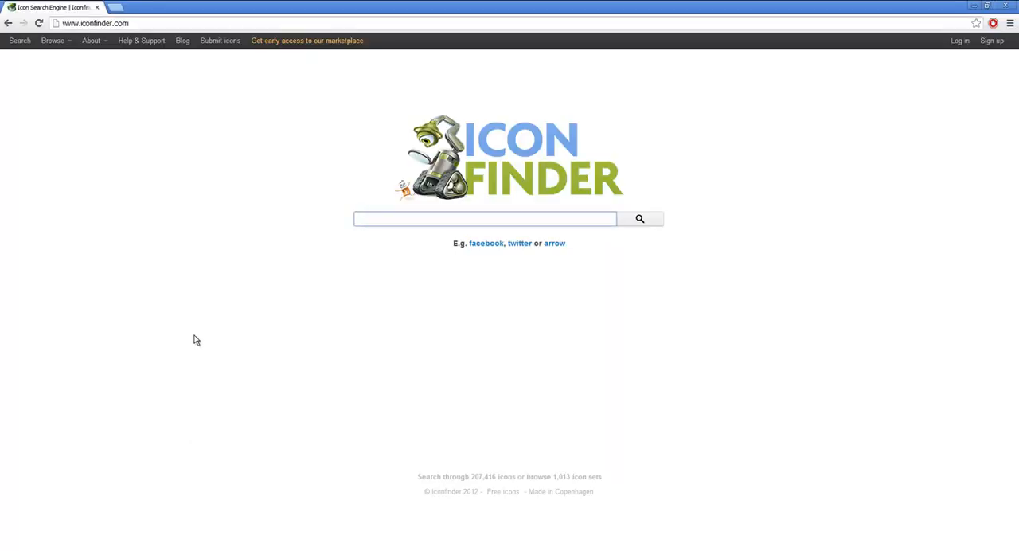
Step: Switch to Iconfinder in the browser, search for "loading" and download the dotted circular spinner icon as PNG
type("loading")
key("Return")
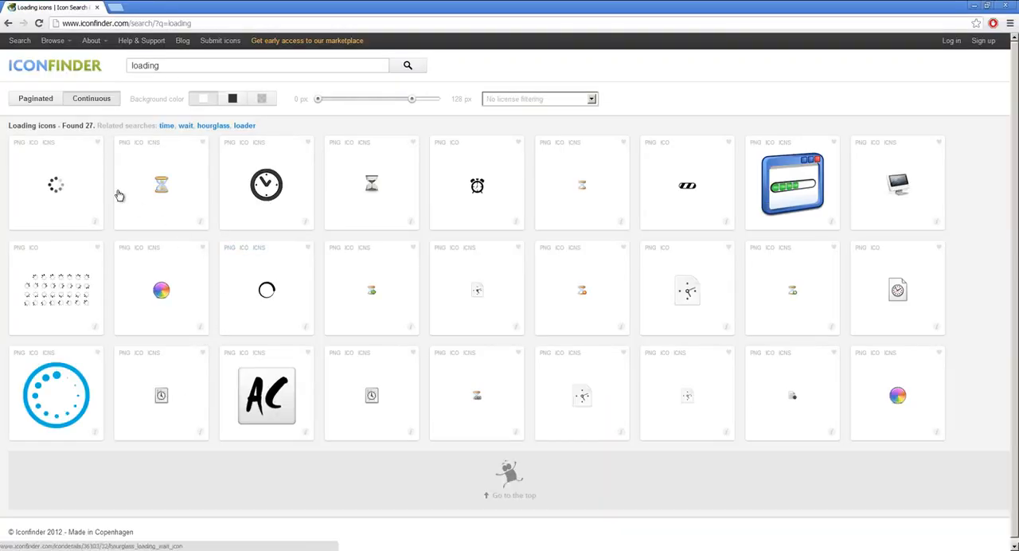
left_click(19, 144)
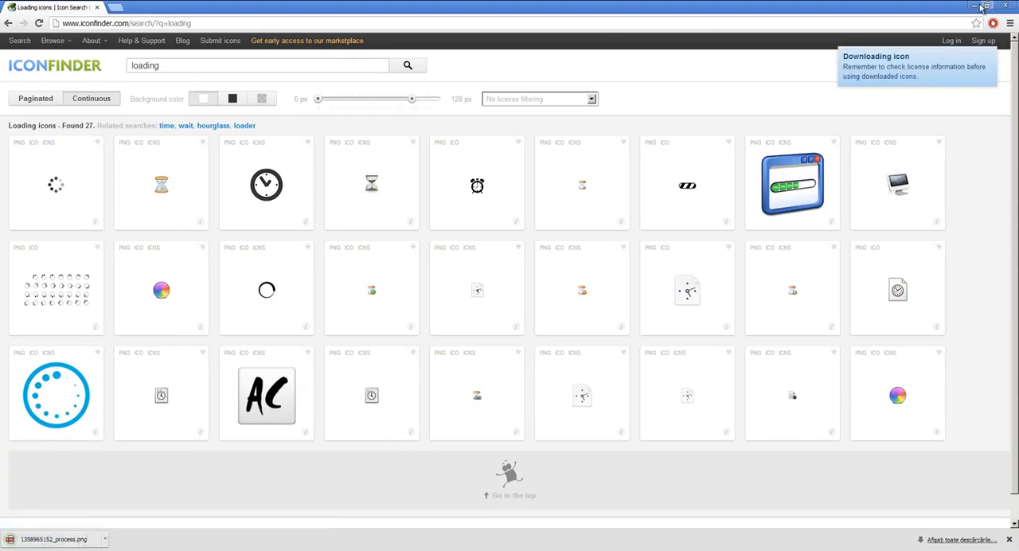
left_click(976, 7)
left_click(975, 8)
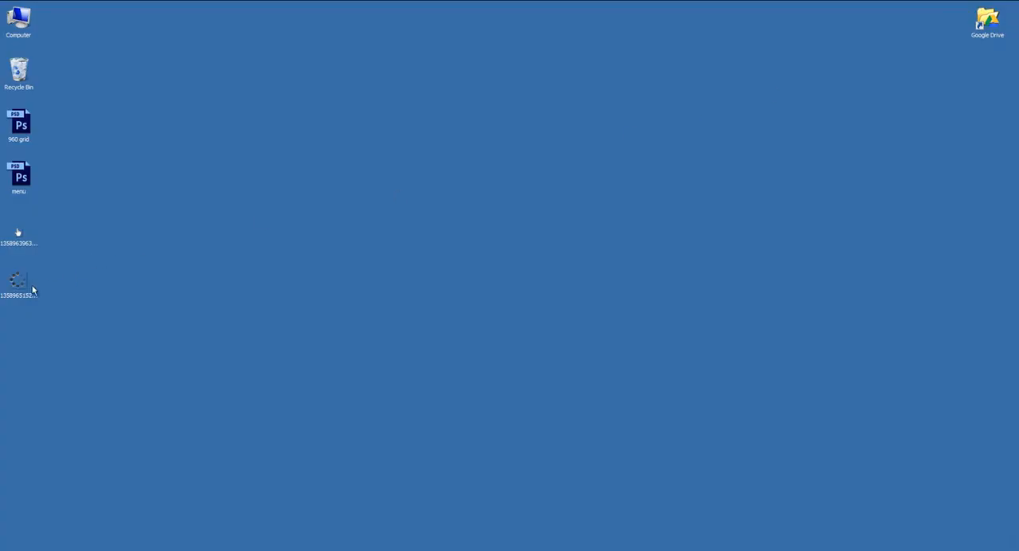
left_click_drag(18, 280, 462, 260)
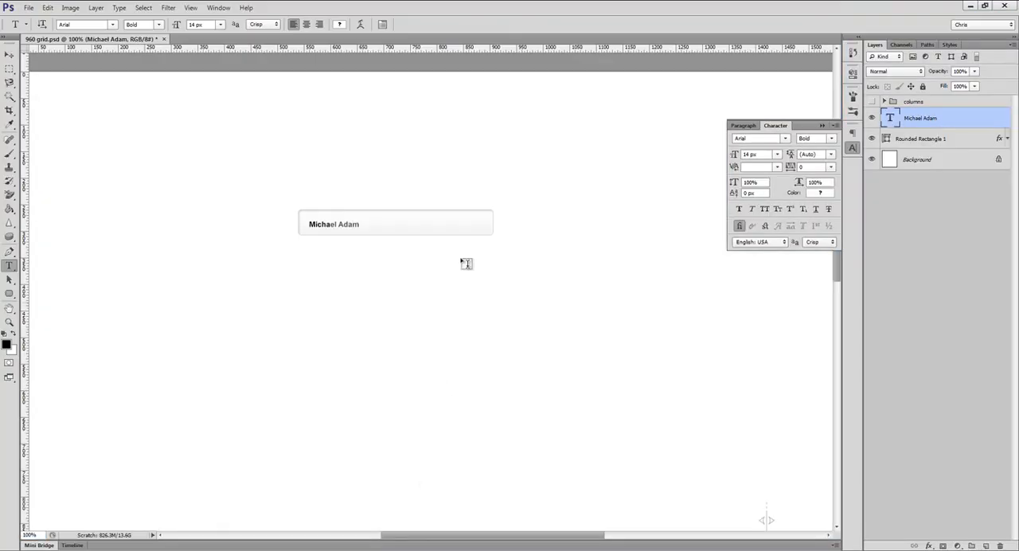
key("Return")
key("v")
left_click(423, 227, "ctrl")
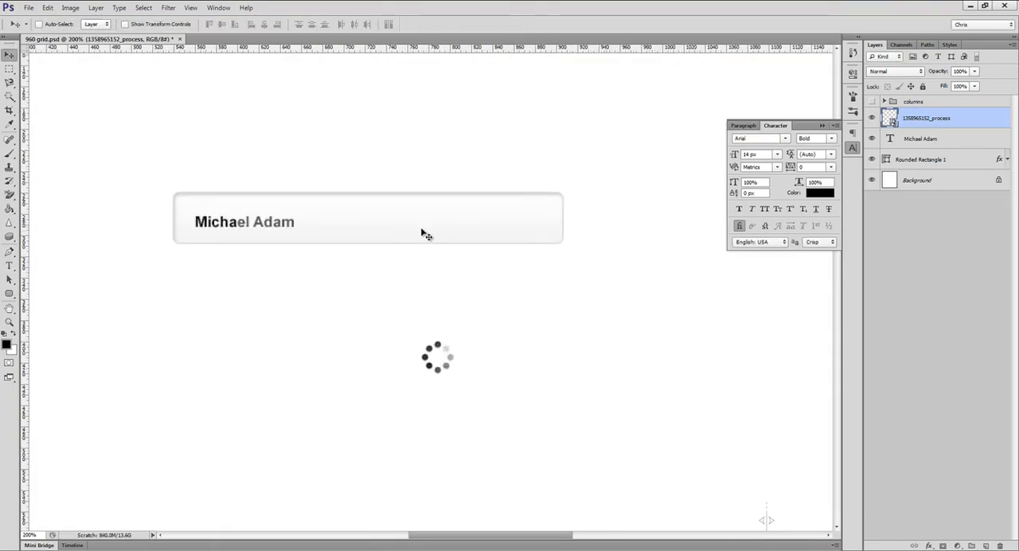
Step: Move the spinner icon inside the far end of the input field and scale it to about 78%
left_click_drag(449, 353, 560, 192)
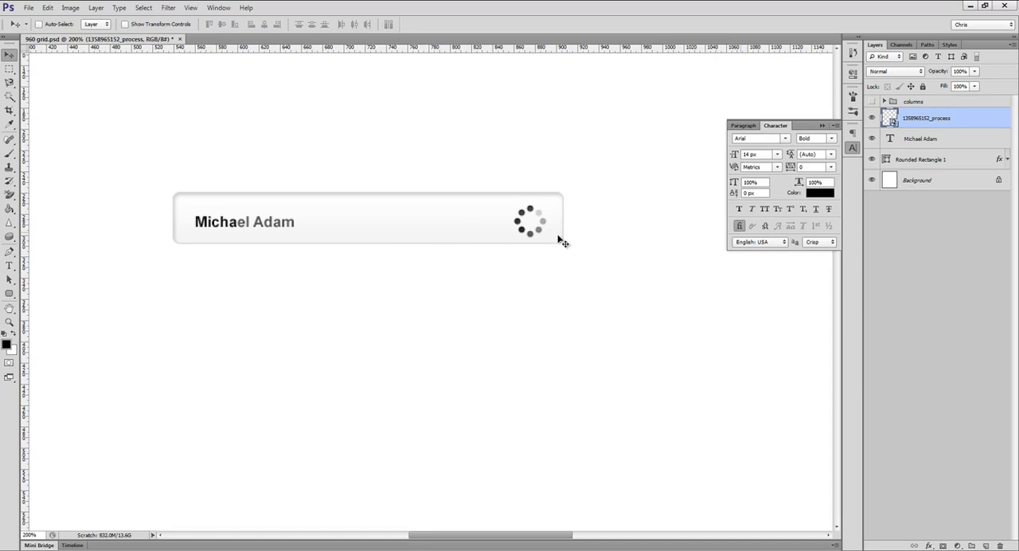
key("ctrl+t")
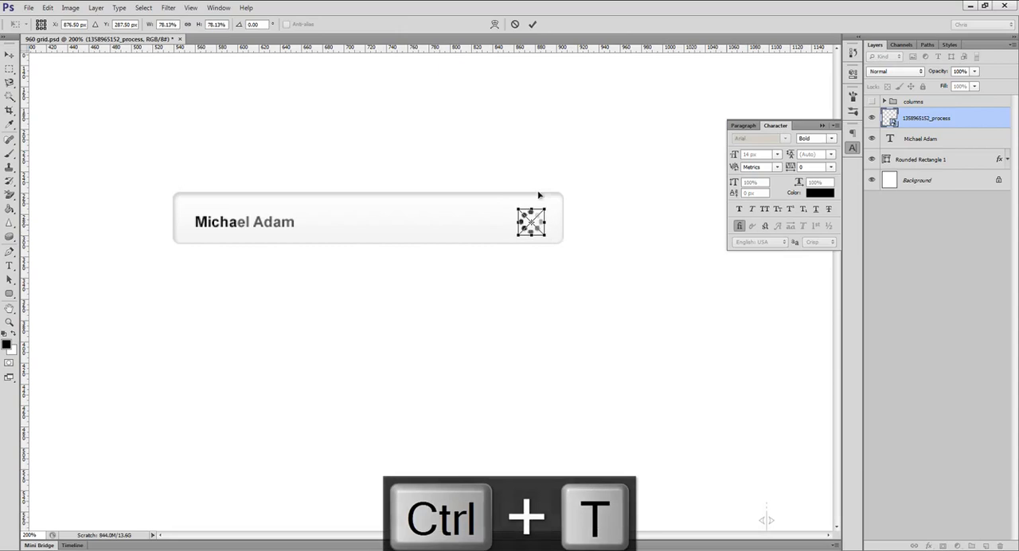
left_click(533, 24)
Step: Vertically centre the spinner and the name text on the rounded input field
left_click(475, 214, "ctrl+shift")
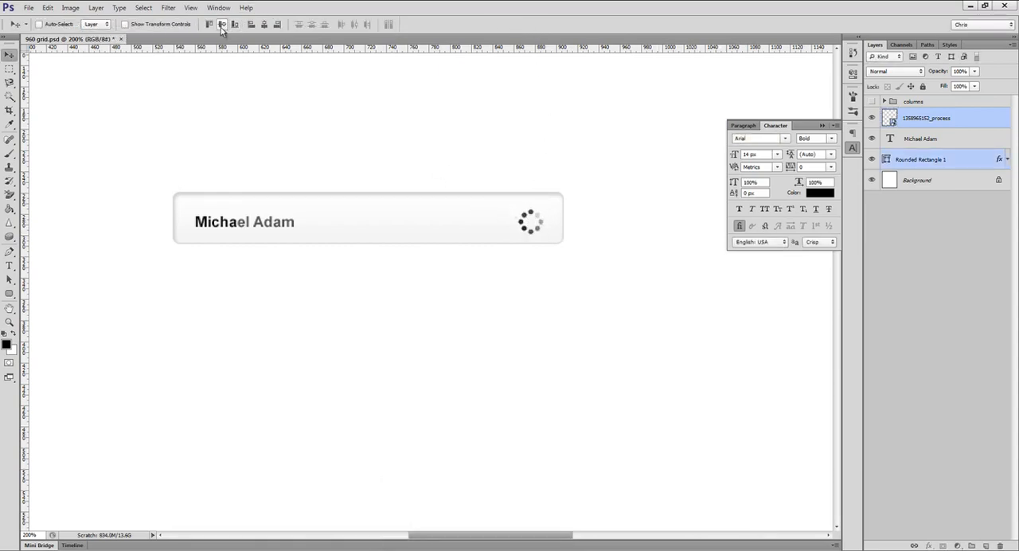
left_click(940, 119)
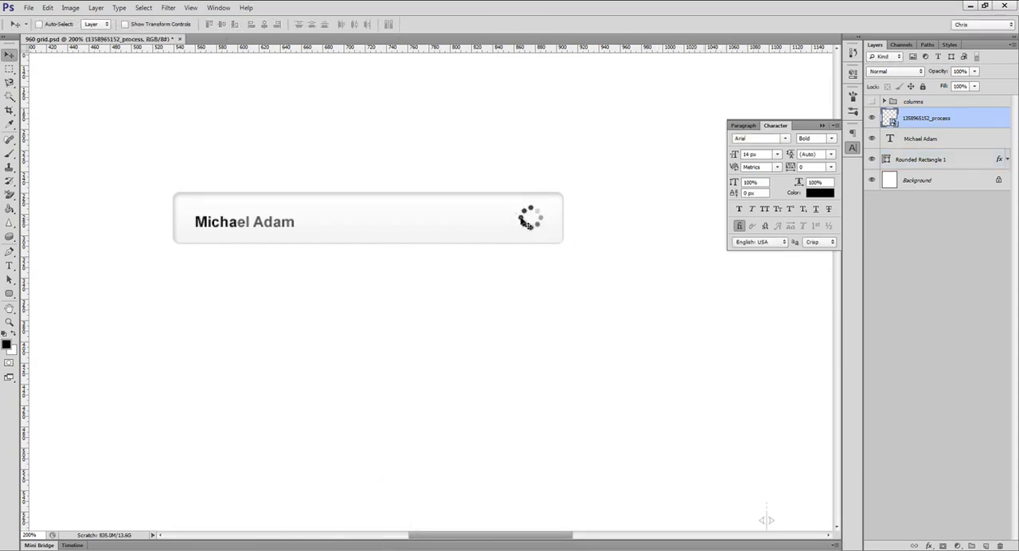
left_click(273, 220, "ctrl")
left_click(316, 223, "ctrl+shift")
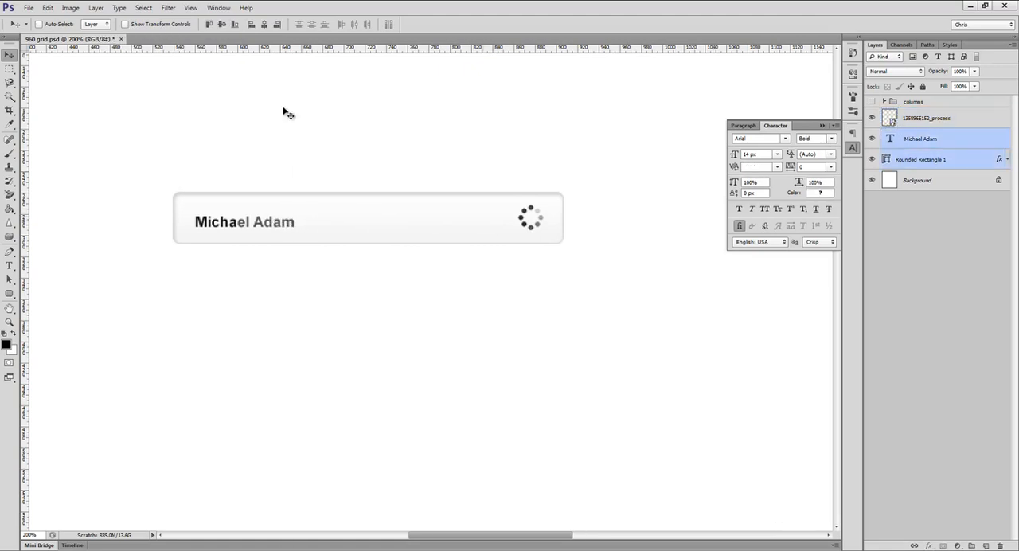
left_click(221, 26)
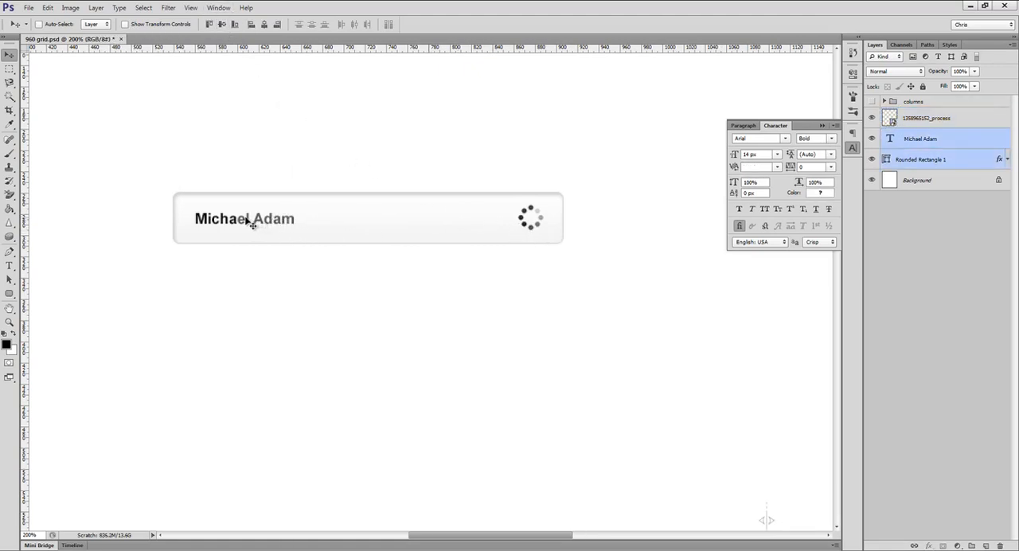
left_click_drag(250, 225, 243, 226)
key("ctrl+z")
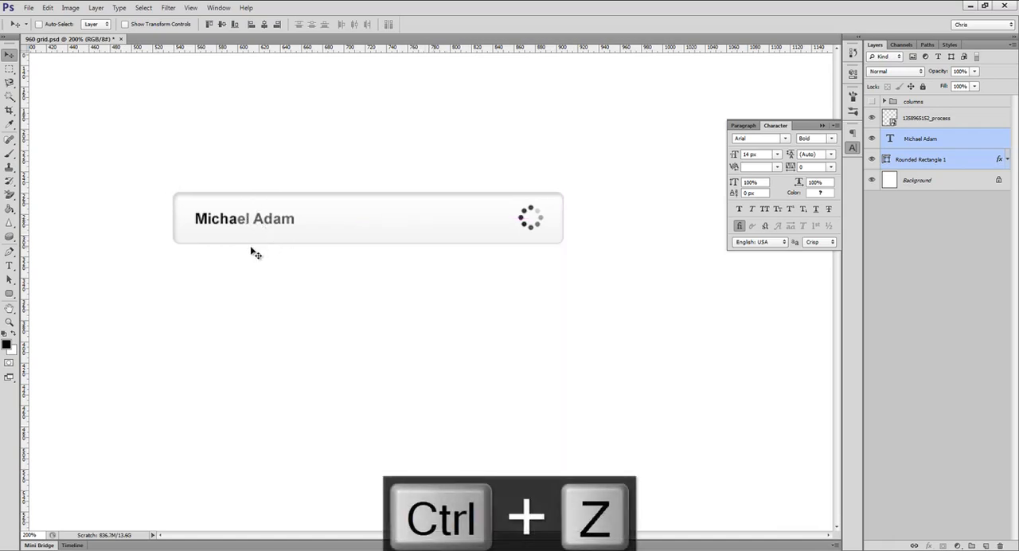
left_click(266, 261, "ctrl")
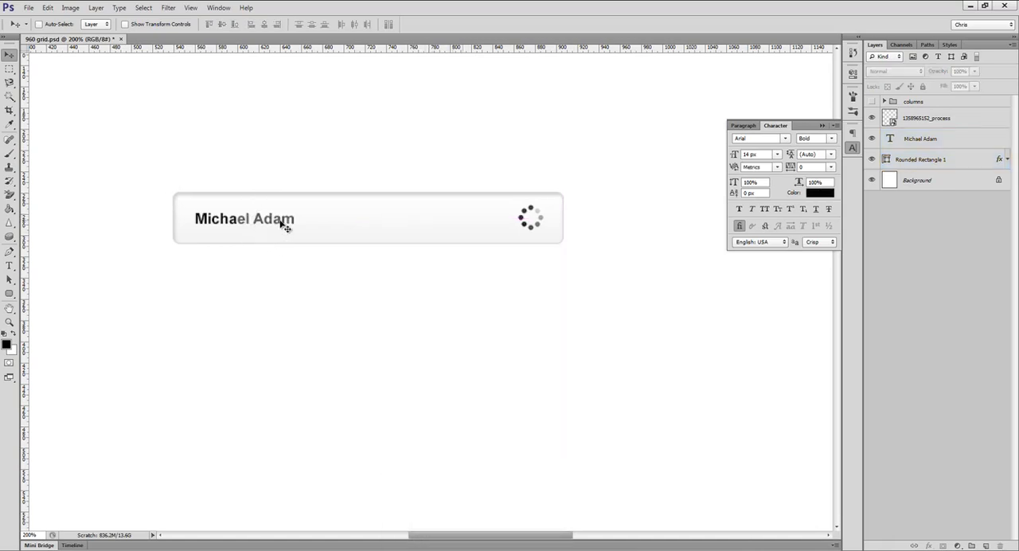
Step: Draw a rounded rectangle about 365 × 153 px just below the input field and fill it with #e9e9e9
left_click(284, 221, "ctrl")
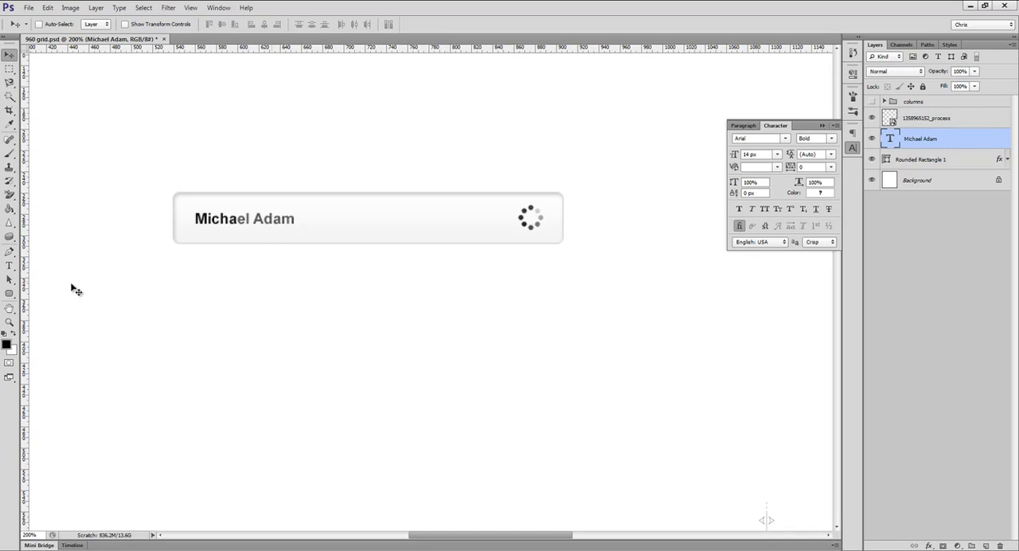
left_click(10, 293)
left_click(56, 303)
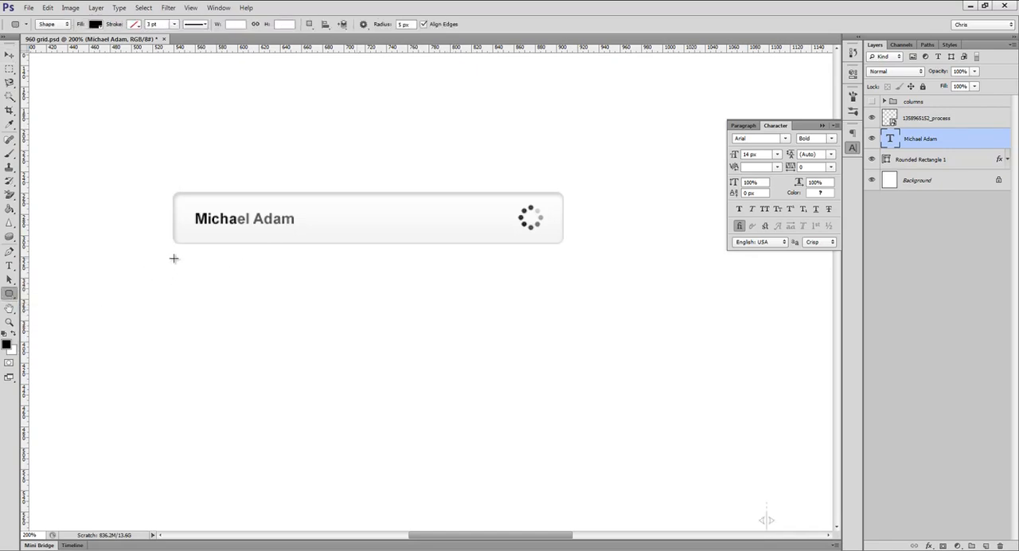
left_click_drag(173, 258, 562, 418)
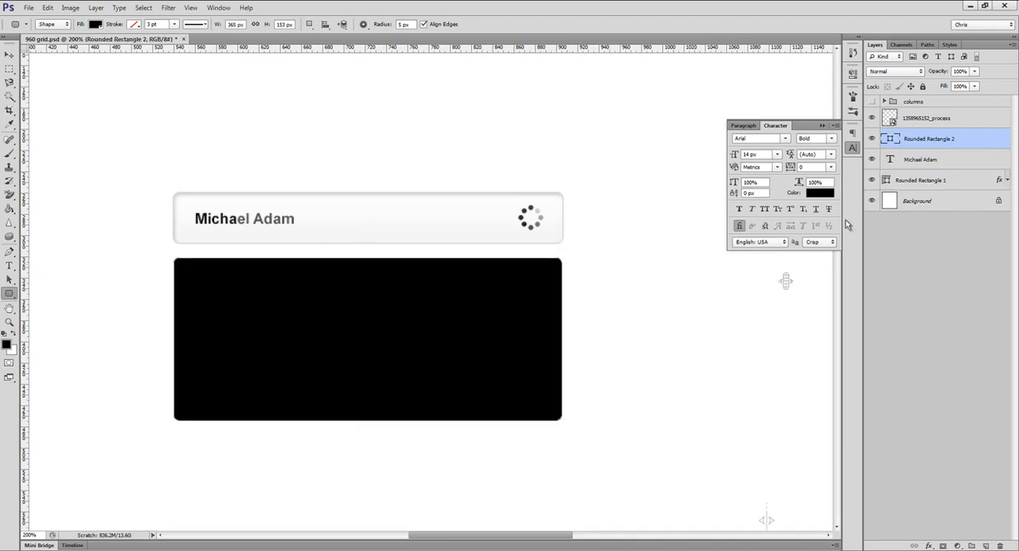
double_click(890, 139)
left_click(660, 279)
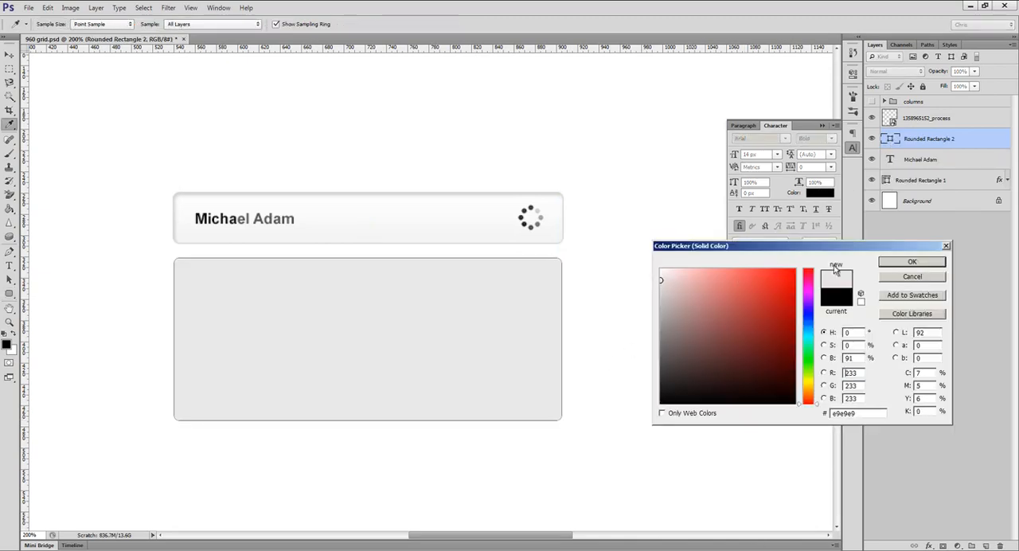
left_click(913, 261)
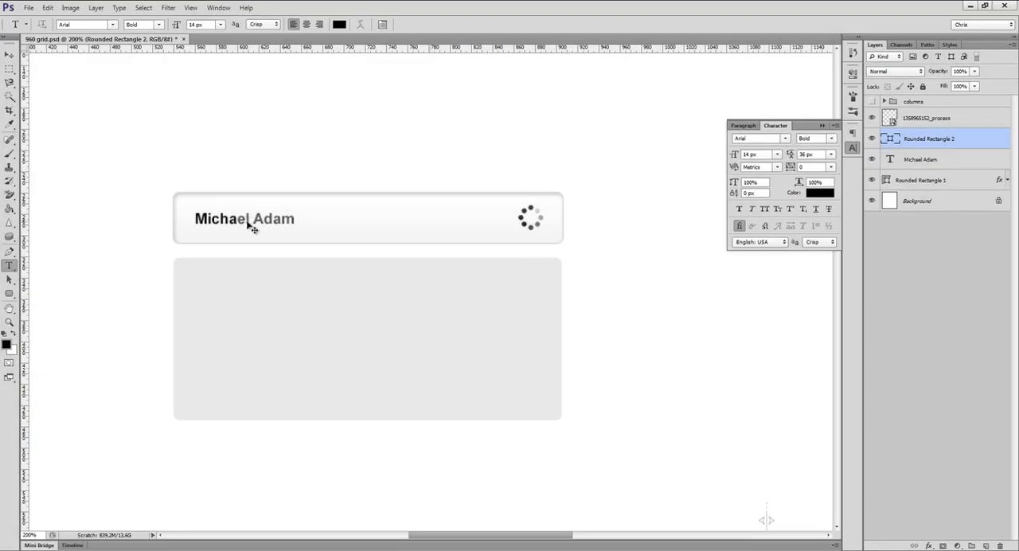
Step: Duplicate the name text into the upper part of the new panel and stack the copy above the panel's layer
key("v")
left_click(243, 225, "ctrl")
left_click_drag(241, 224, 243, 287)
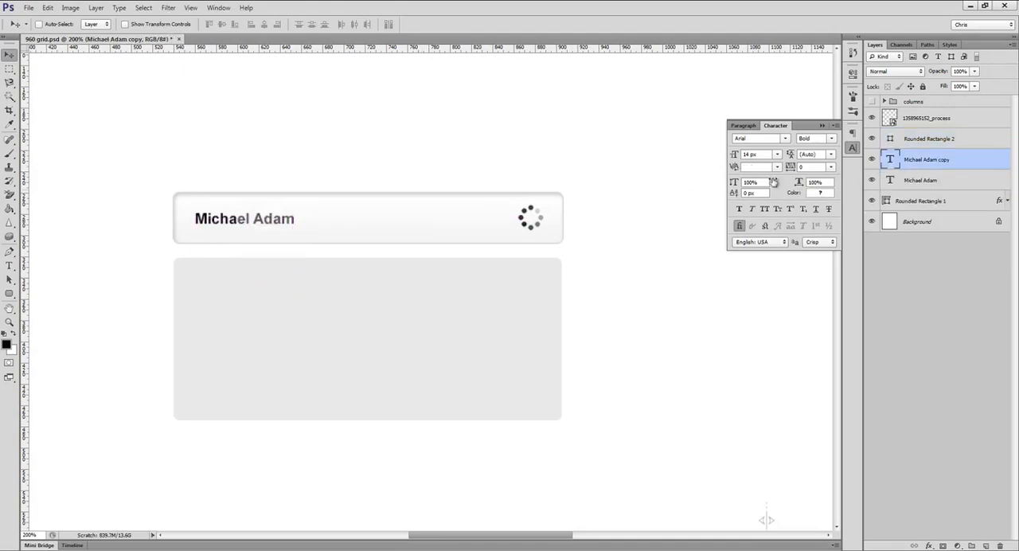
left_click_drag(908, 163, 916, 130)
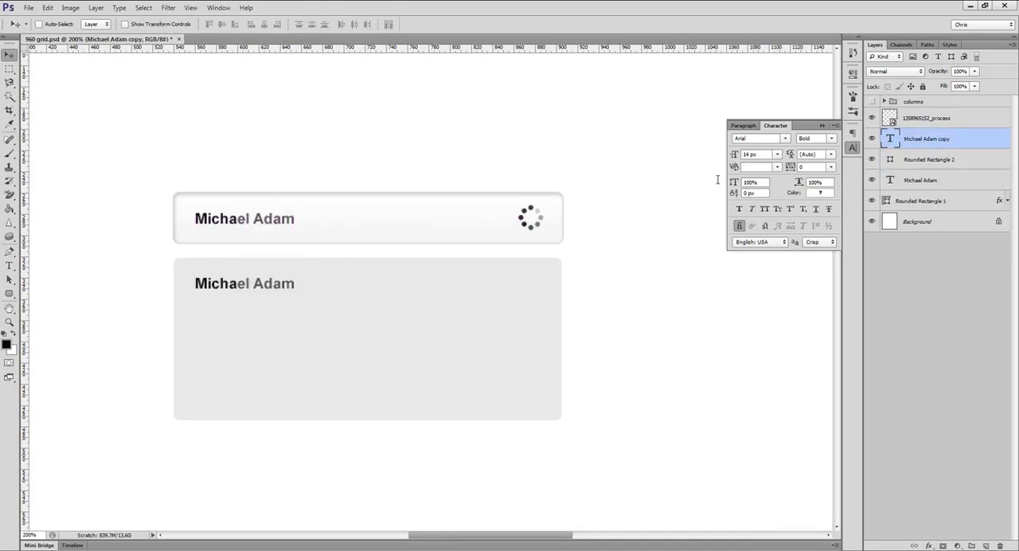
Step: Replace the surname in the copied name text with a different one and commit the edit
key("t")
double_click(263, 285)
type("Smith")
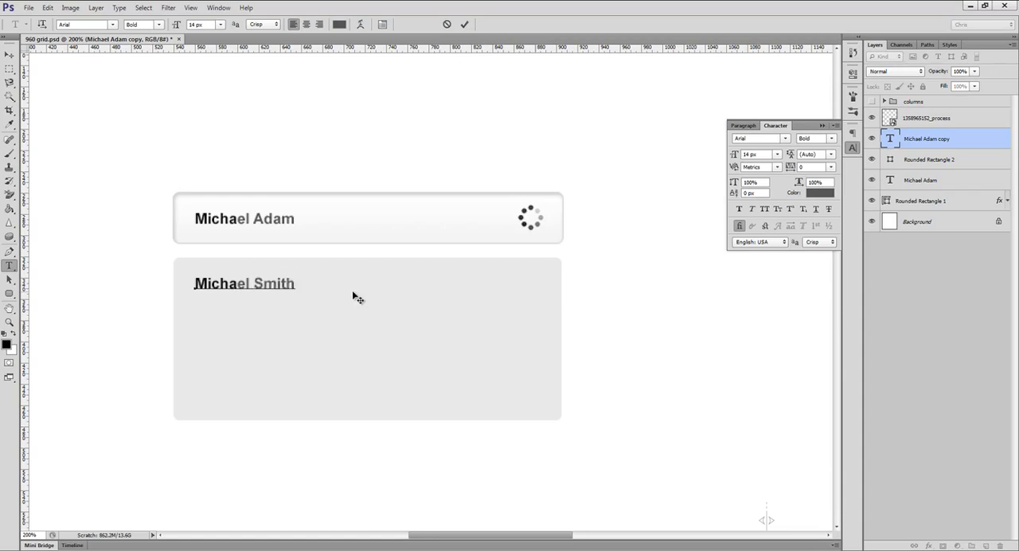
key("ctrl+Return")
key("v")
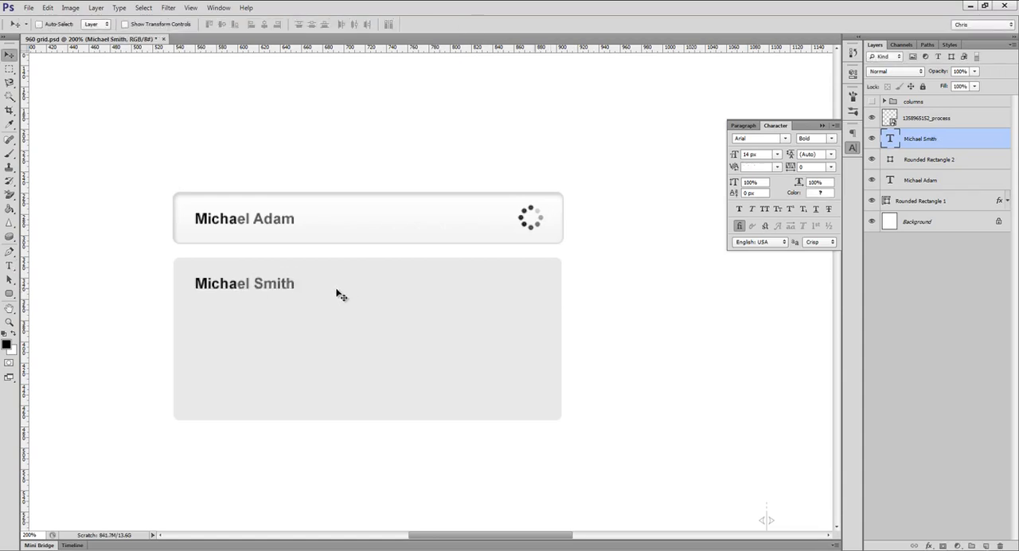
Step: Duplicate the first result below itself, replace the copy's surname, and duplicate that line again as a third result
left_click_drag(278, 298, 278, 339)
key("t")
double_click(264, 326)
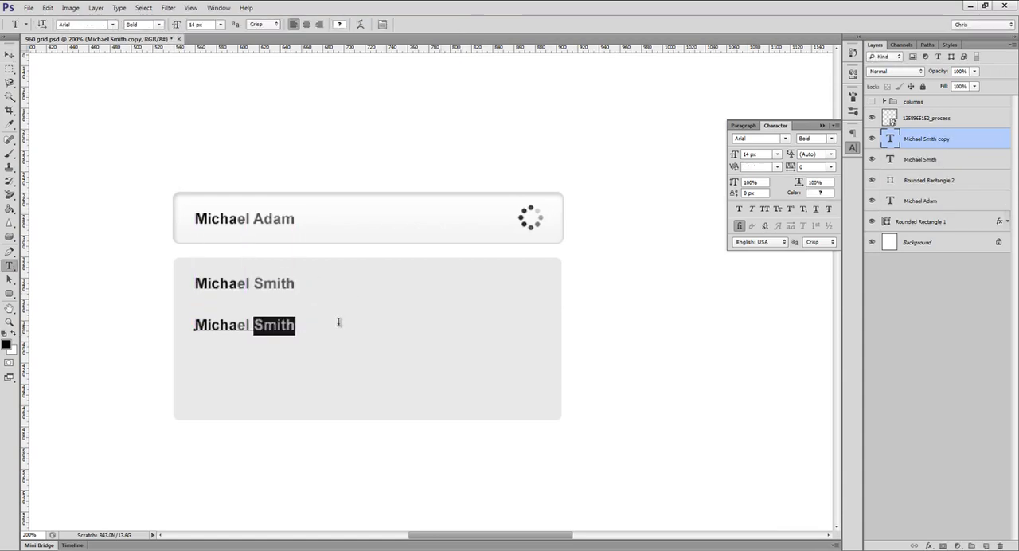
type("Johnson")
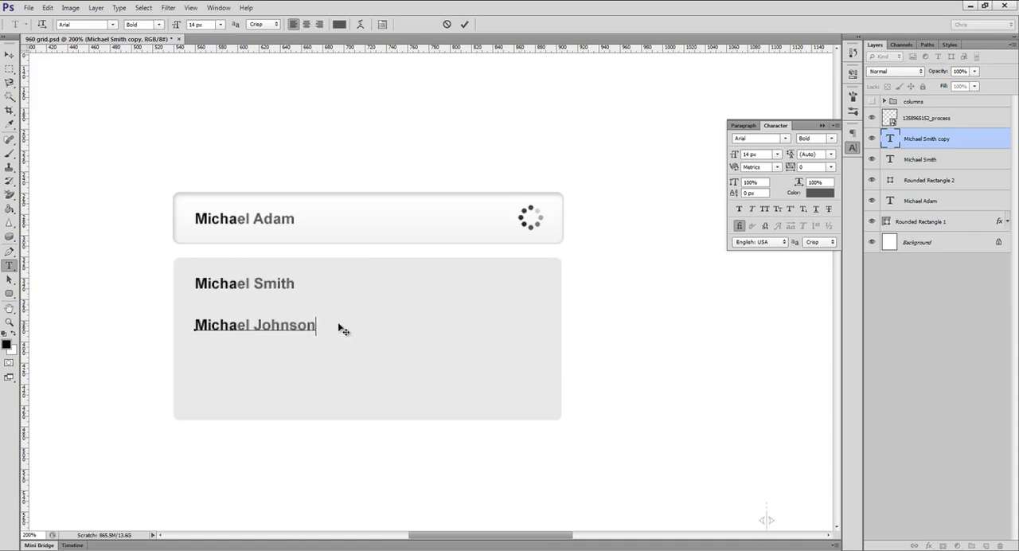
key("ctrl+Return")
key("v")
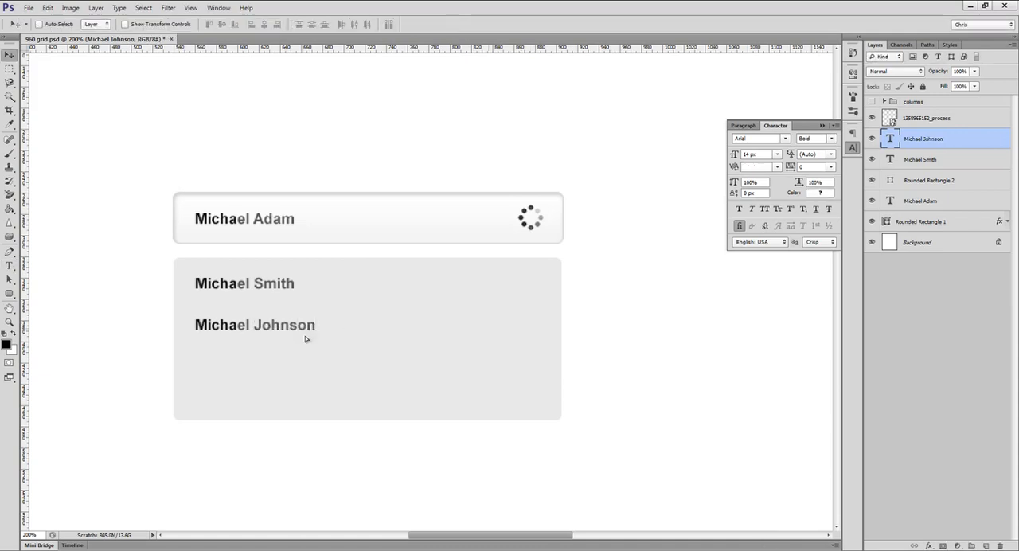
left_click_drag(305, 339, 310, 369)
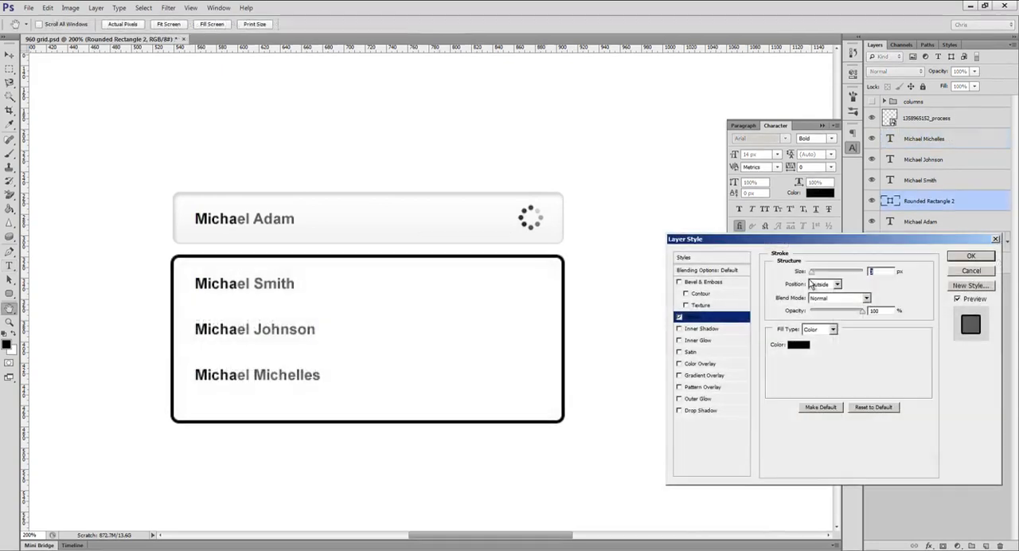
Step: Give the results panel a 1 px outside stroke coloured #d9d9d9
left_click_drag(811, 272, 783, 274)
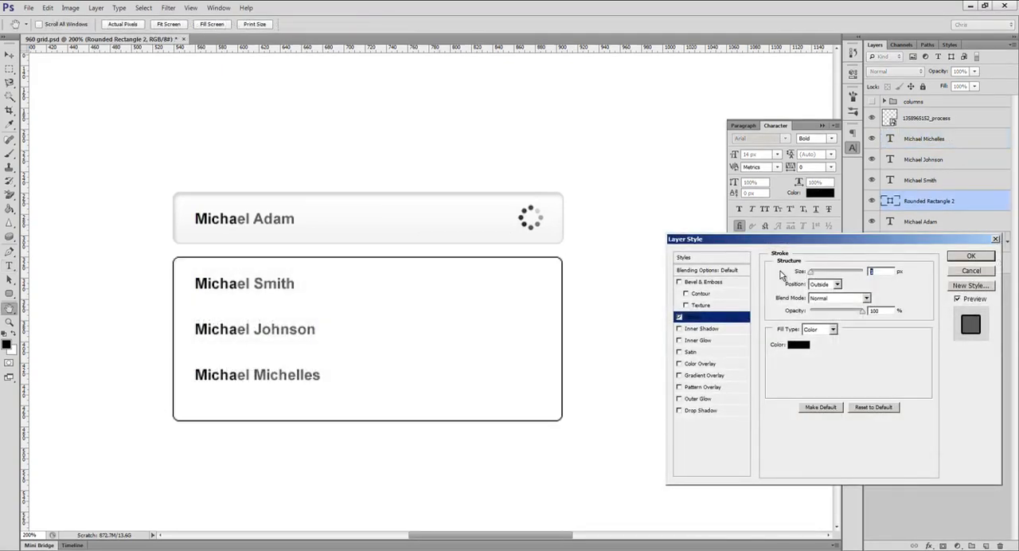
left_click(798, 345)
type("d9d9d9")
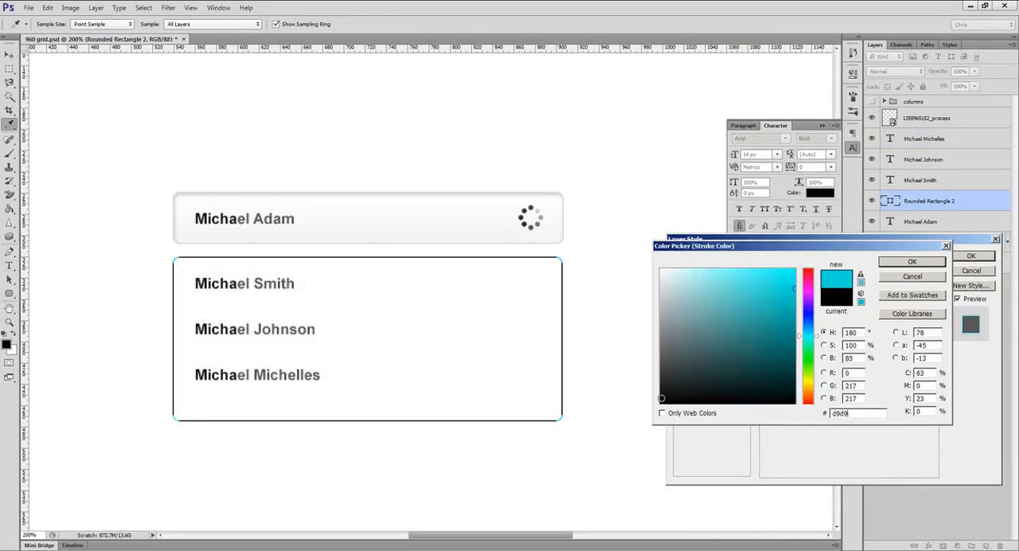
key("Return")
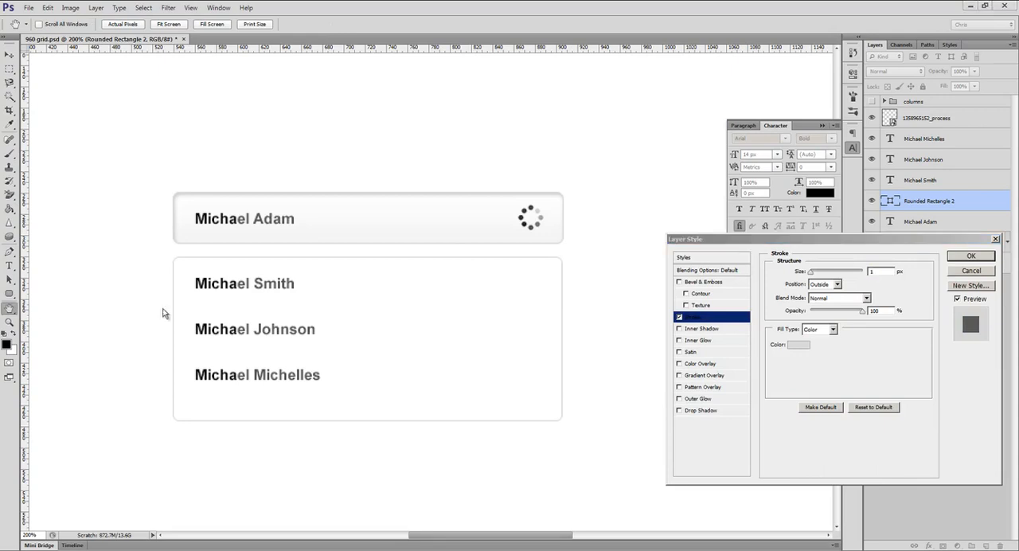
Step: Add a drop shadow to the results panel with angle 90°, distance 2 px, size 2 px and opacity about 24%
left_click(700, 410)
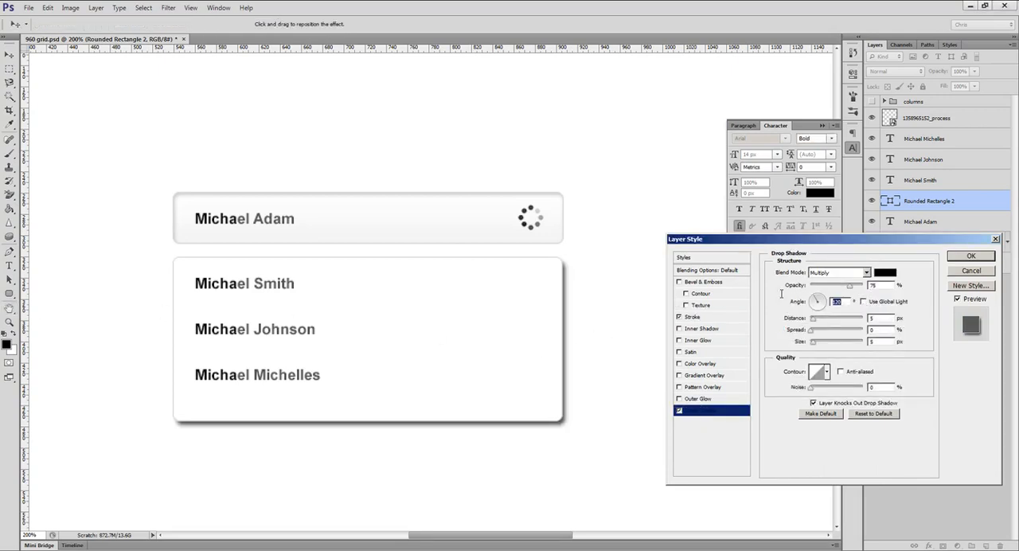
type("90")
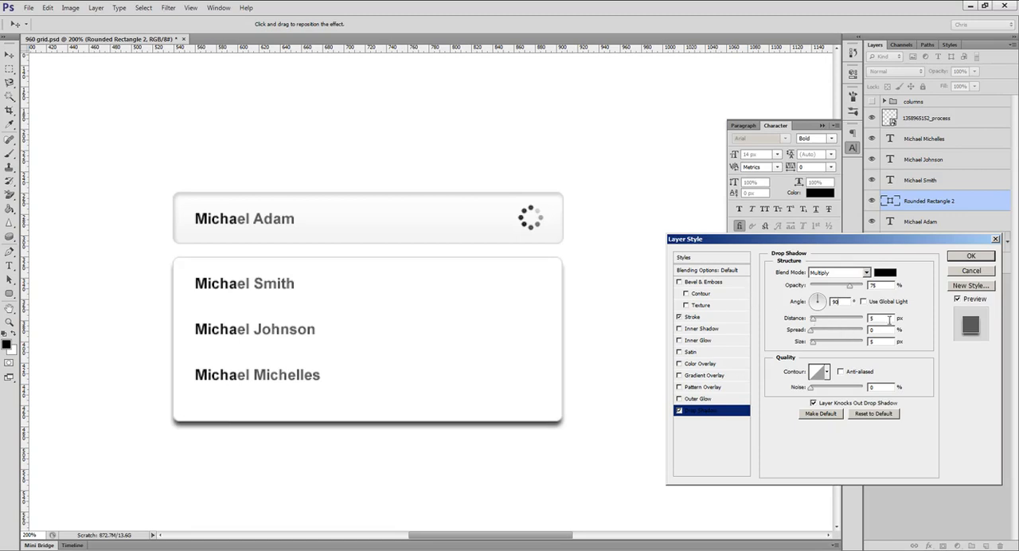
type("2")
key("Tab")
key("Tab")
type("2")
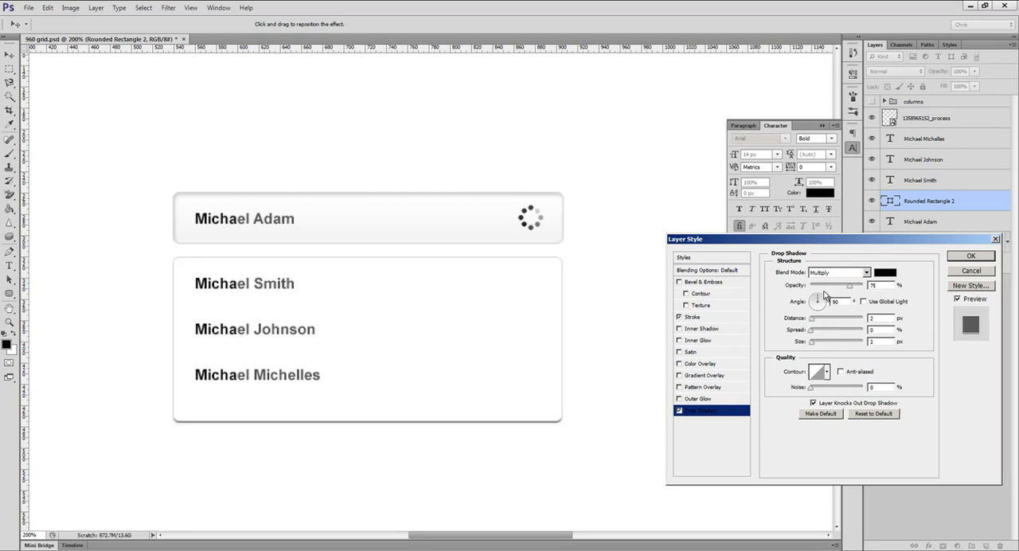
left_click_drag(847, 288, 824, 293)
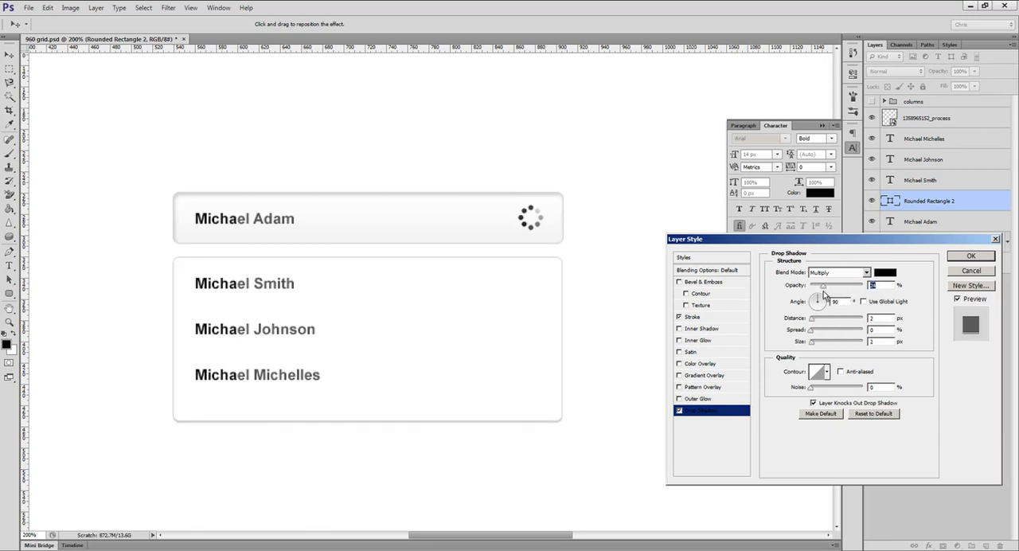
left_click(964, 258)
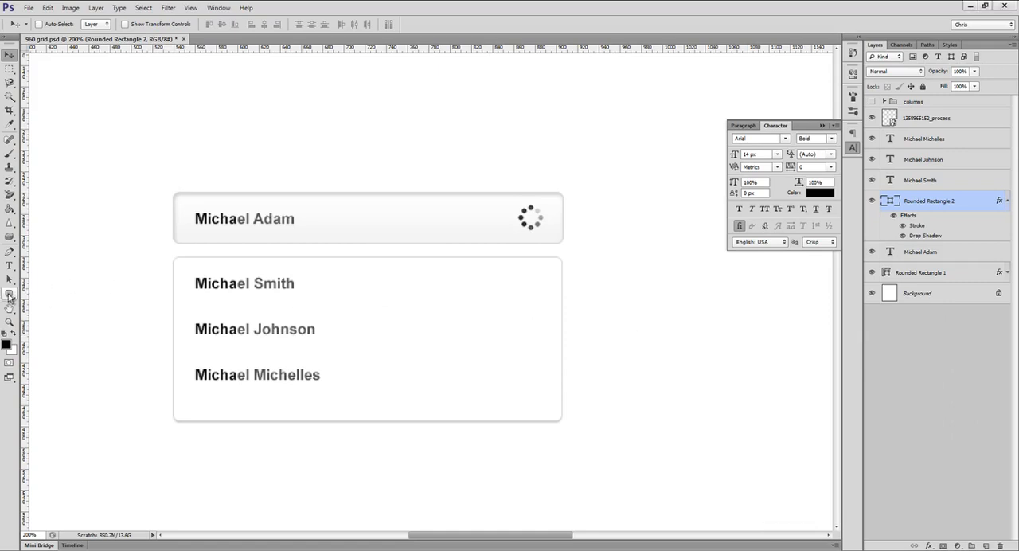
Step: Draw a 1 px horizontal divider across the panel below the first result and colour it #d9d9d9
left_click(10, 297)
left_click(66, 334)
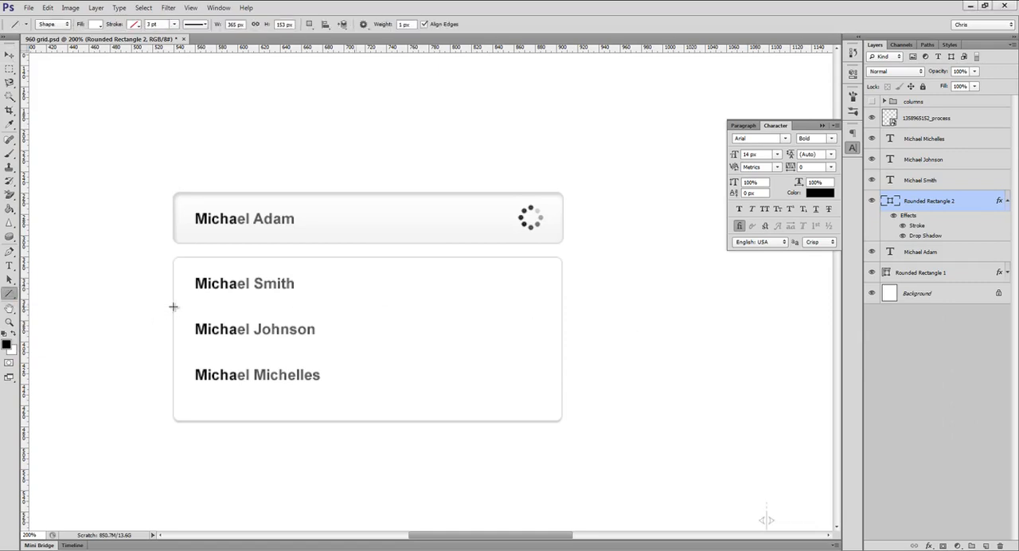
left_click_drag(173, 307, 561, 316)
double_click(887, 202)
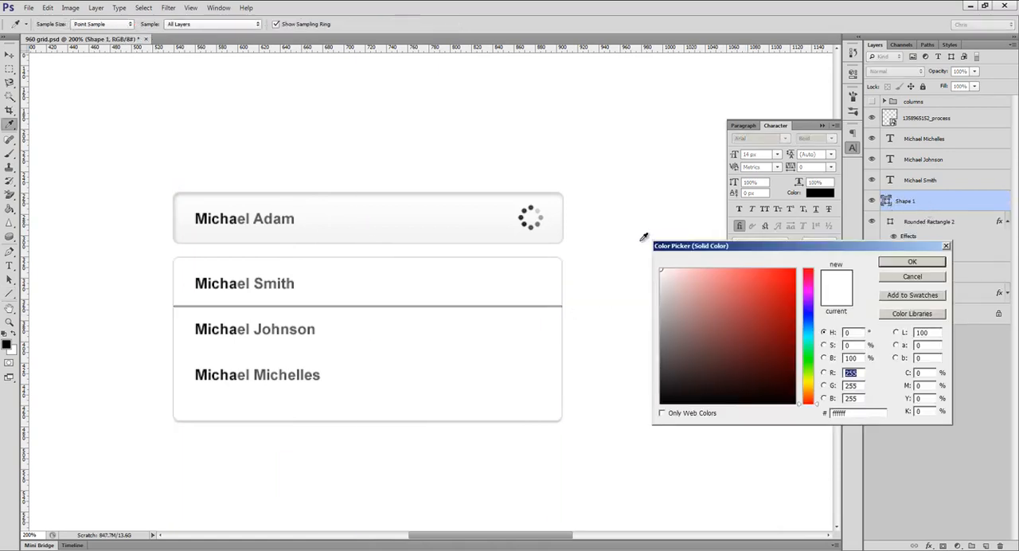
left_click(563, 290)
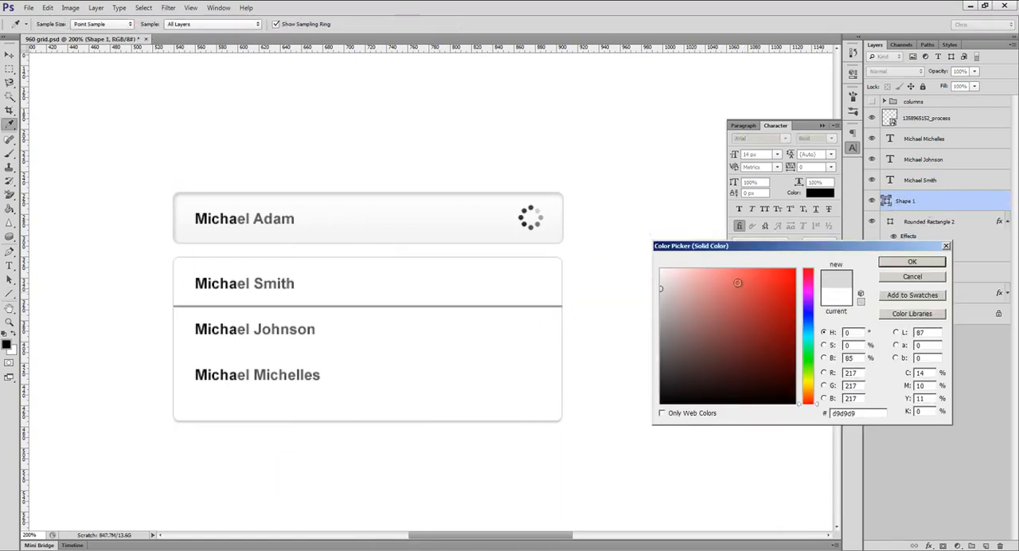
left_click(907, 263)
Step: Centre the divider vertically in the gap between the first and second results, using a marquee selection as reference
key("ctrl+shift+h")
key("z")
left_click_drag(190, 315, 287, 337)
key("m")
key("v")
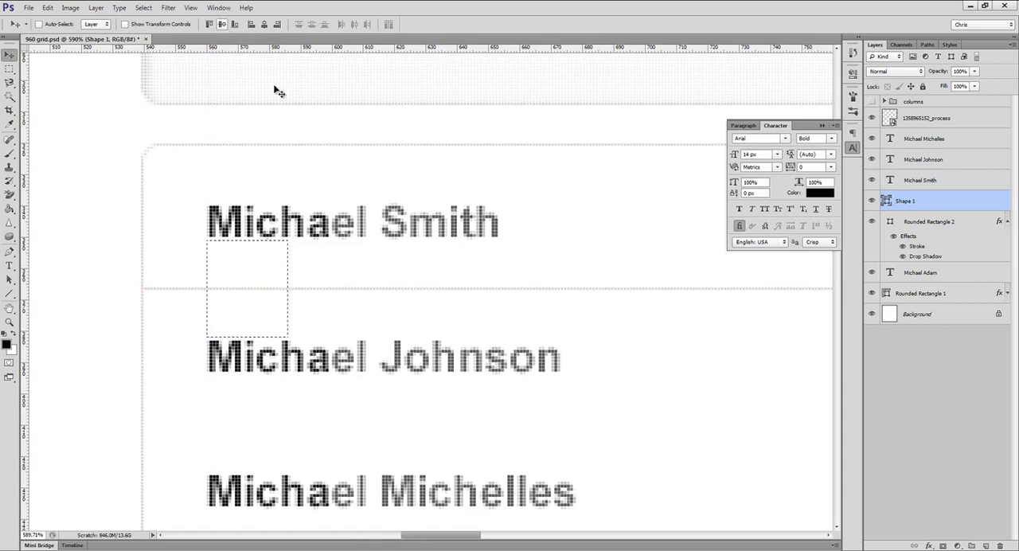
key("ctrl+d")
key("ctrl+1")
Step: Duplicate the divider line into the gap between the second and third results
key("z")
left_click_drag(428, 301, 512, 304)
key("v")
left_click_drag(397, 289, 402, 368)
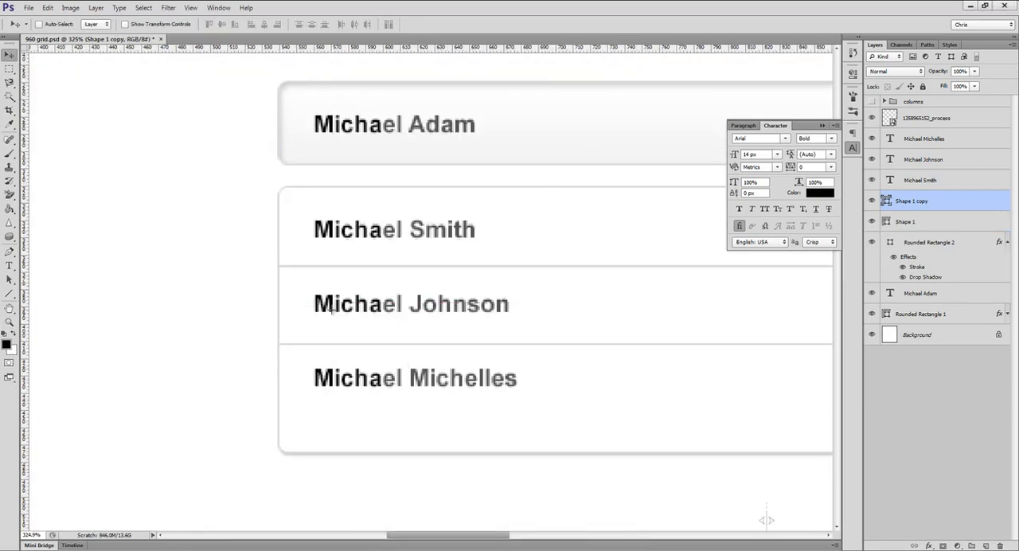
Step: Centre the copied divider vertically between the second and third results against a marquee selection, and clear the selection
key("m")
mouse_move(314, 313)
left_mouse_down()
mouse_move(351, 351)
mouse_move(351, 367)
left_mouse_up()
key("v")
left_click(224, 24)
key("ctrl+d")
key("ctrl+1")
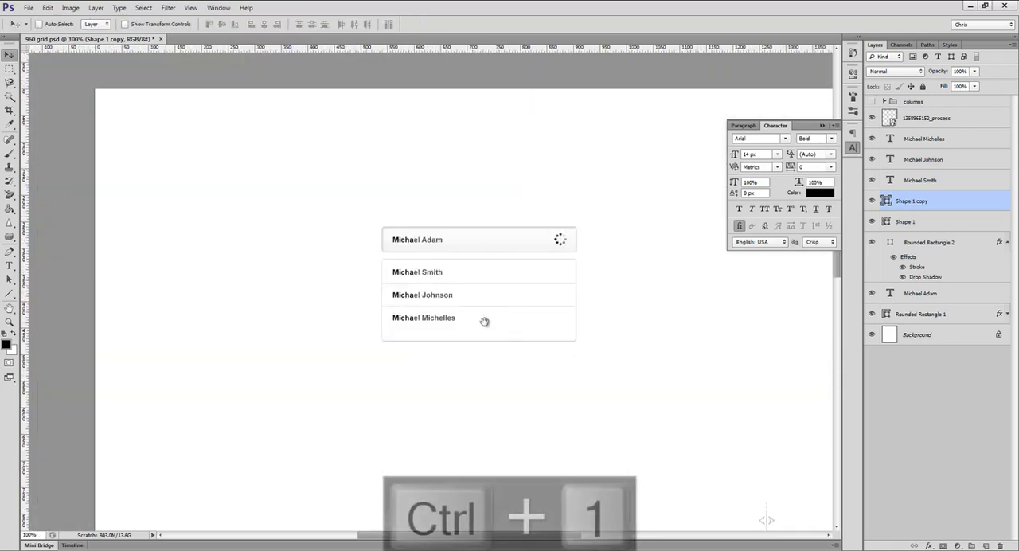
Step: Shorten the dropdown panel to a height of 136 px by moving its lower corner anchor points up
left_click_drag(484, 320, 439, 338)
left_click(439, 338, "ctrl")
key("a")
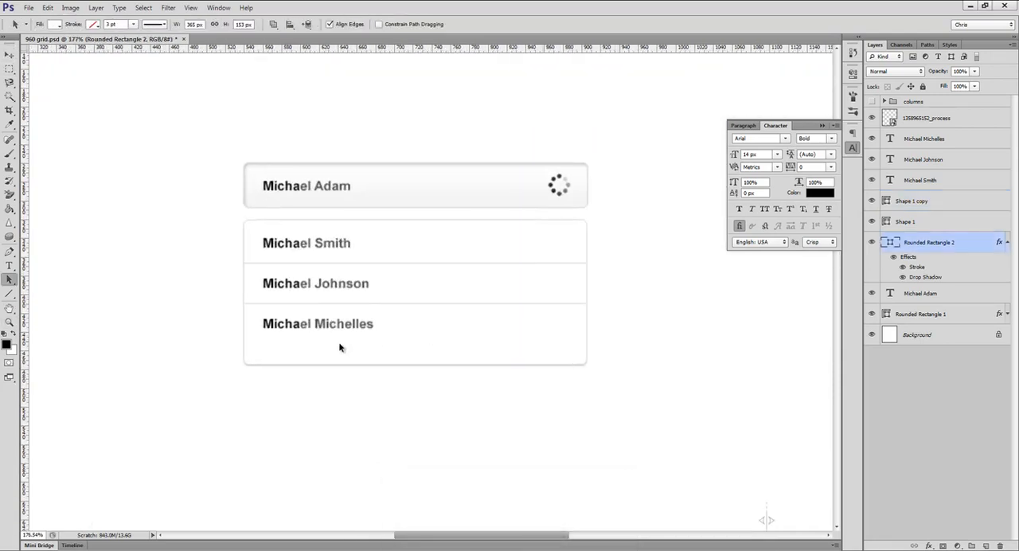
left_click_drag(278, 352, 216, 392)
left_click(256, 368)
left_click(262, 347)
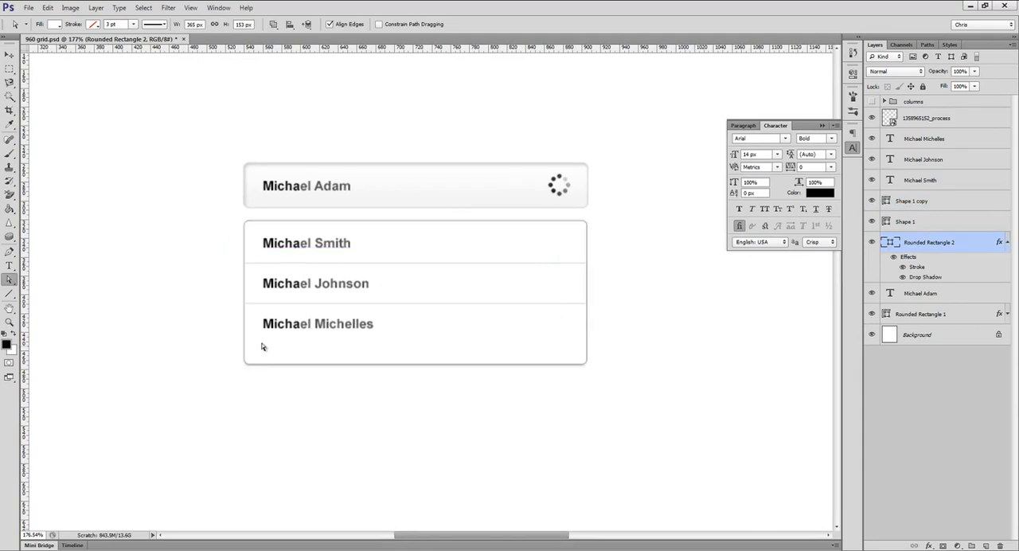
left_click_drag(586, 360, 555, 350)
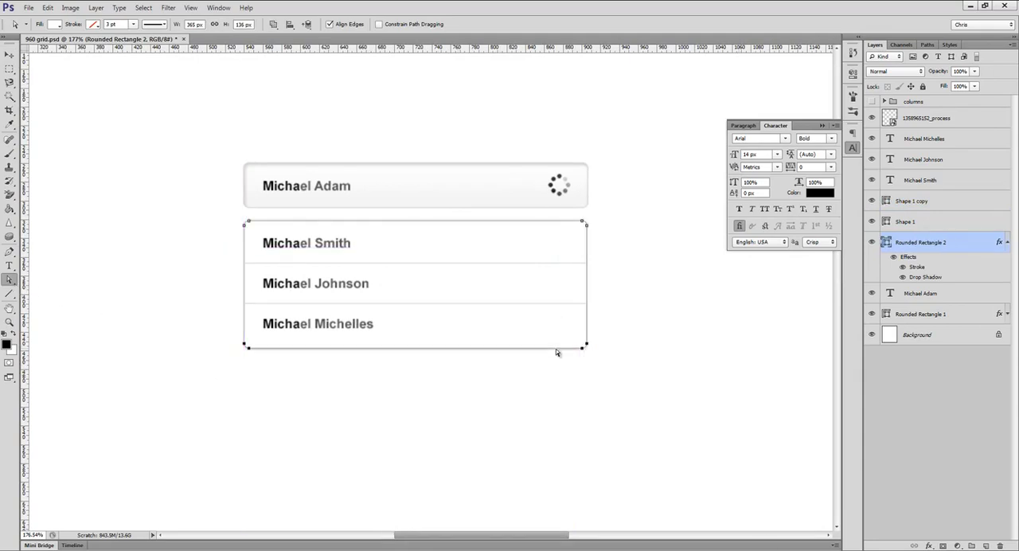
key("v")
key("ctrl+1")
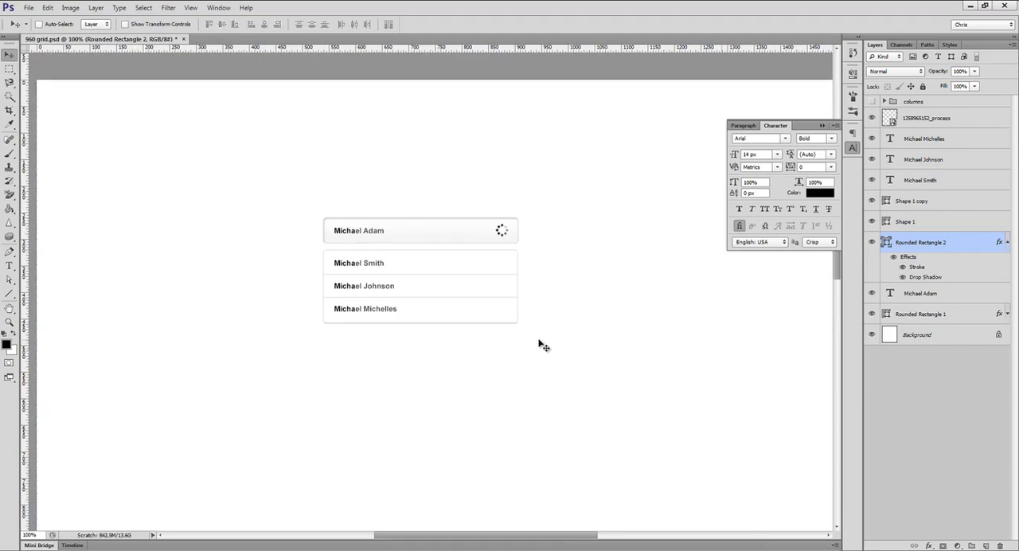
Step: Copy the layer style of the search field's rounded rectangle
left_click(482, 235, "ctrl")
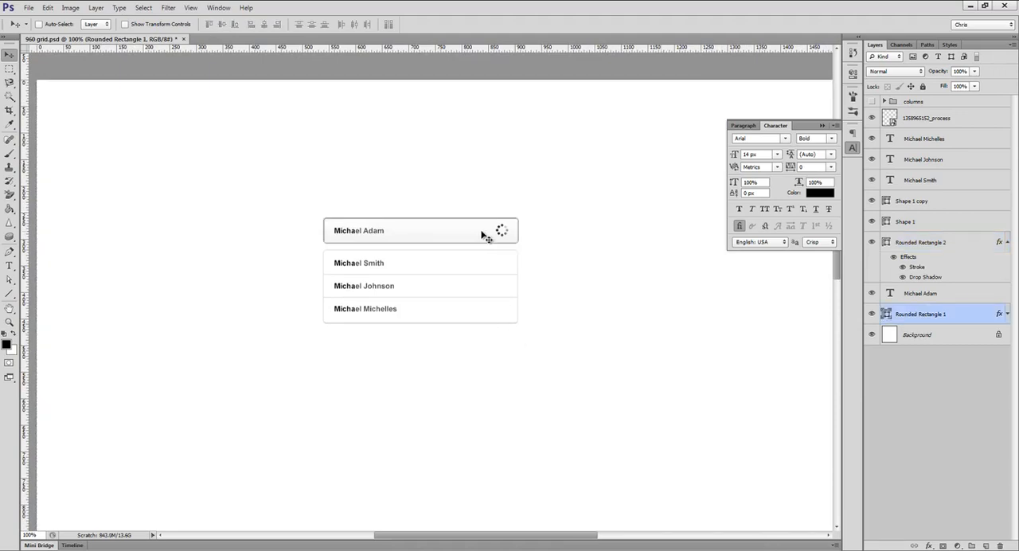
right_click(936, 310)
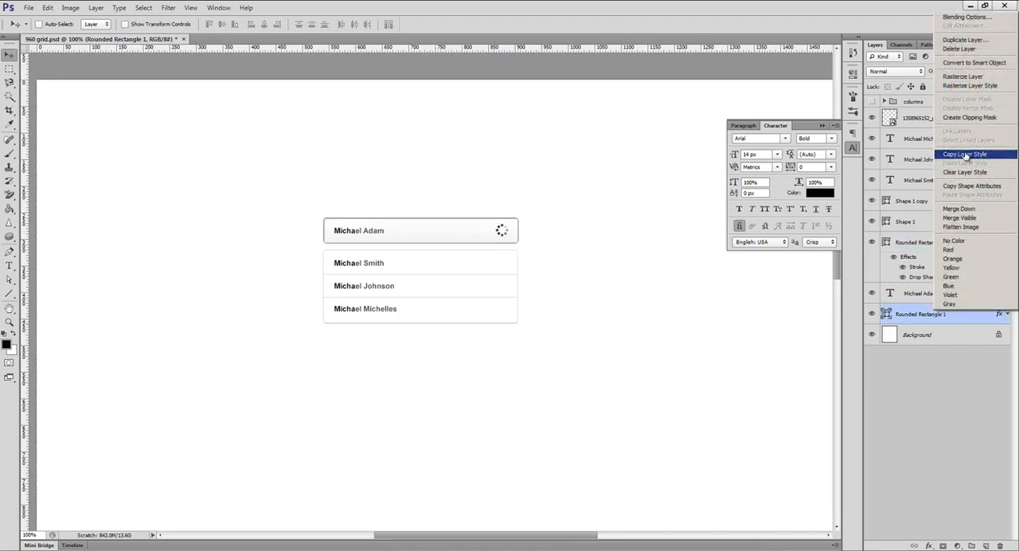
left_click(966, 154)
Step: Draw a plain rectangle about 621 × 51 px below the dropdown panel and paste the copied layer style onto it
right_click(11, 298)
left_click(48, 291)
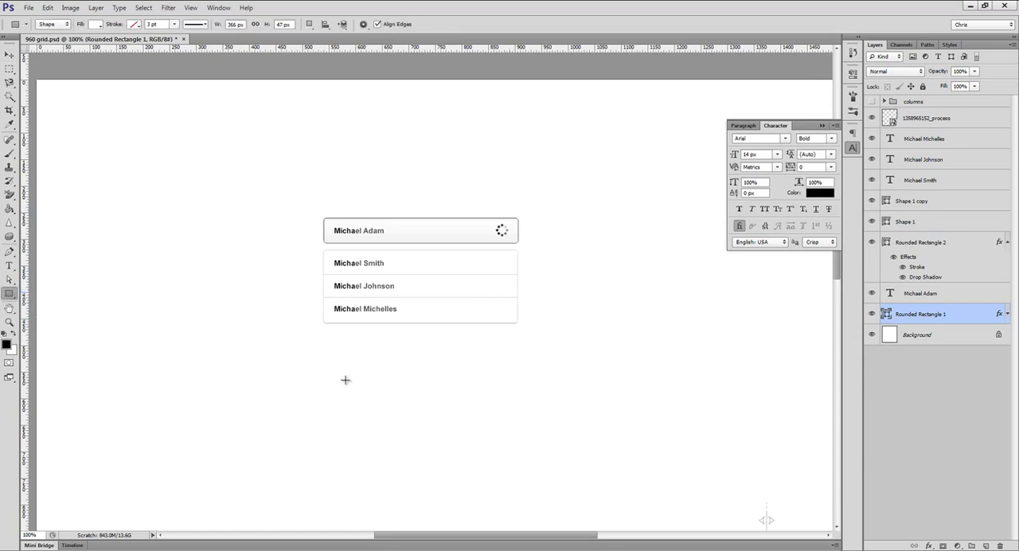
mouse_move(313, 359)
left_mouse_down()
mouse_move(539, 400)
mouse_move(642, 386)
left_mouse_up()
right_click(912, 313)
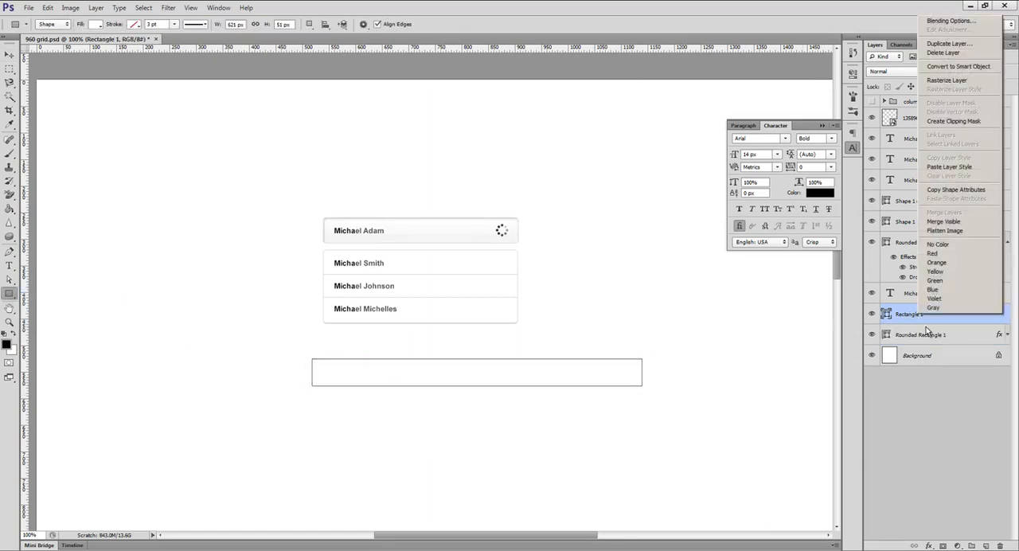
left_click(952, 169)
key("ctrl+shift+h")
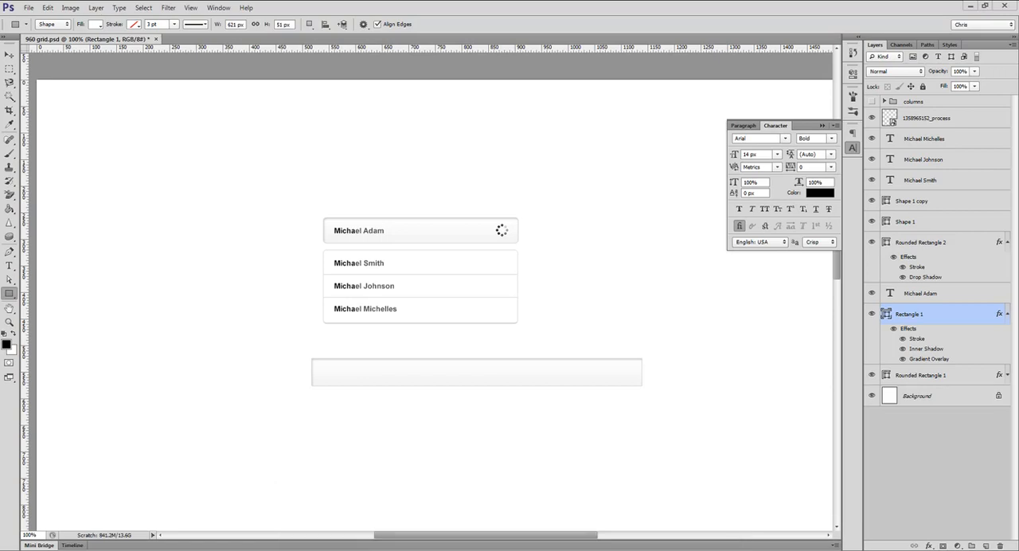
Step: Draw a rounded rectangle about 814 × 92 px with a 15 px radius below the plain rectangle and paste the copied layer style onto it
right_click(11, 301)
left_click(48, 302)
key("ctrl+z")
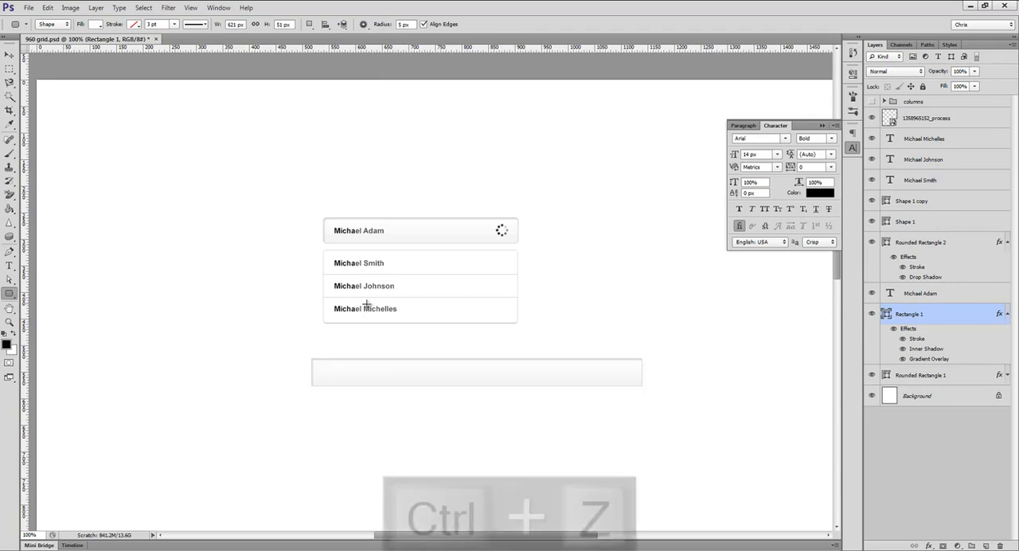
left_click(400, 24)
type("1")
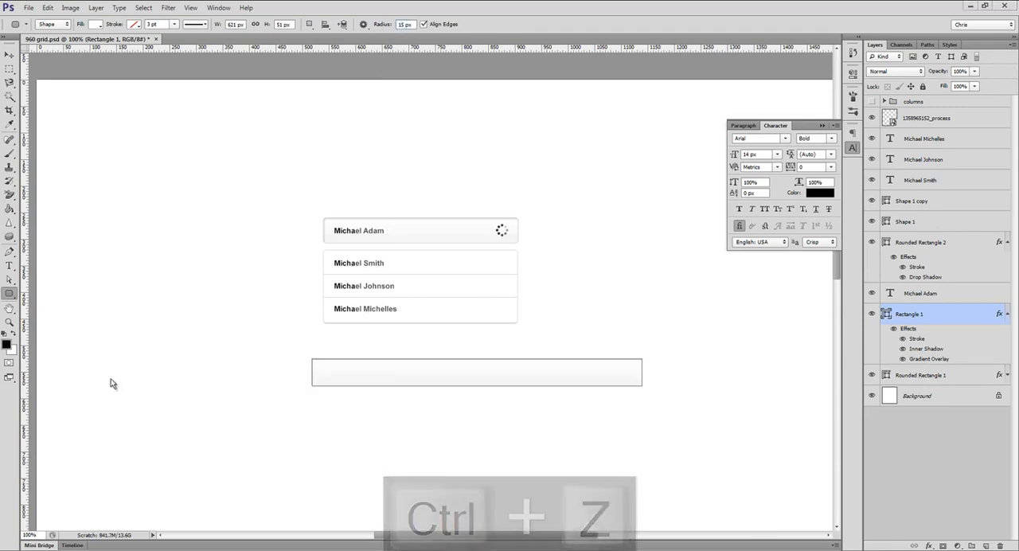
left_click_drag(154, 414, 586, 462)
right_click(934, 314)
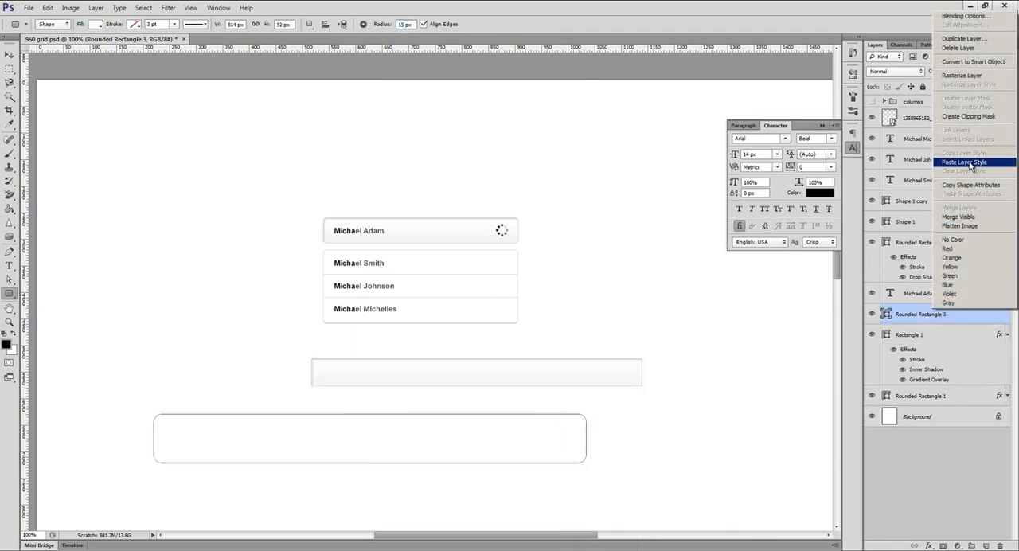
left_click(965, 162)
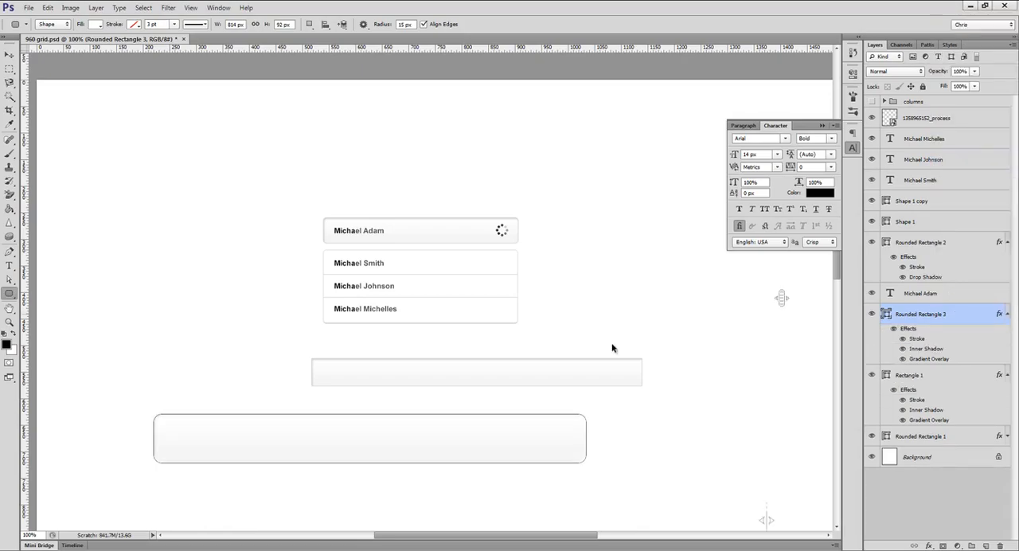